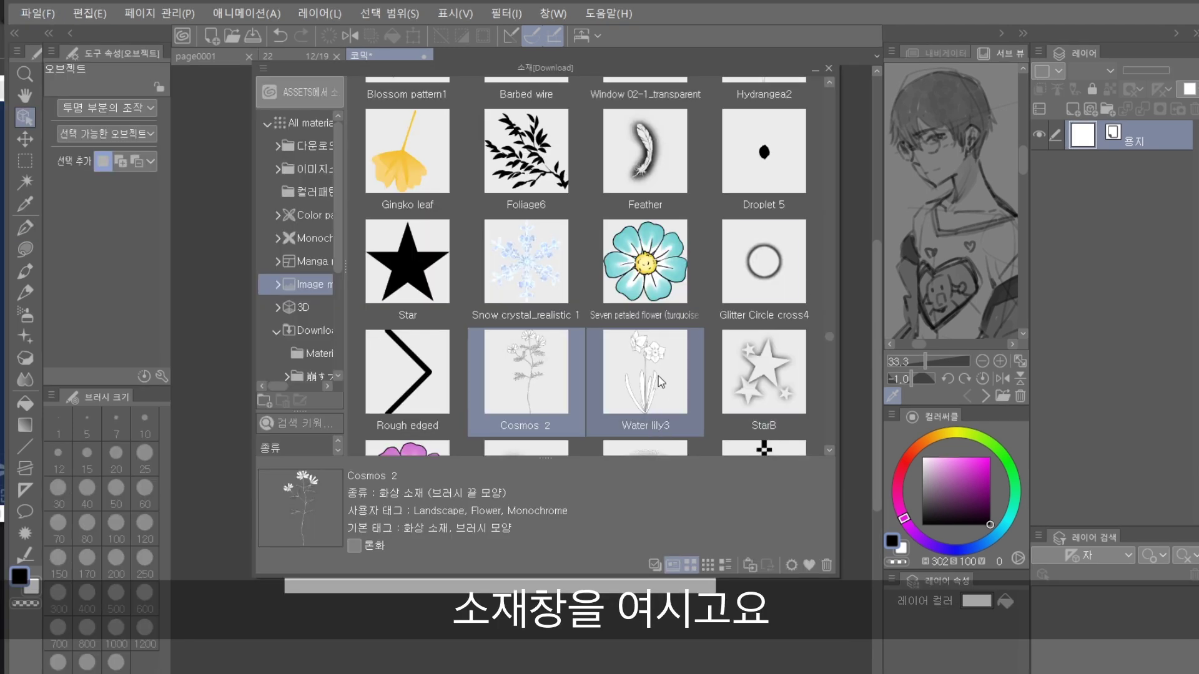
Place the Cosmos 2 and Cosmos 1 image materials side by side on the canvas at their original size.
{"action": "left_click_drag", "start_coordinate": [541, 377], "coordinate": [371, 625]}
{"action": "left_click", "coordinate": [811, 369]}
{"action": "left_click_drag", "start_coordinate": [831, 344], "coordinate": [831, 407]}
{"action": "left_click", "coordinate": [645, 246]}
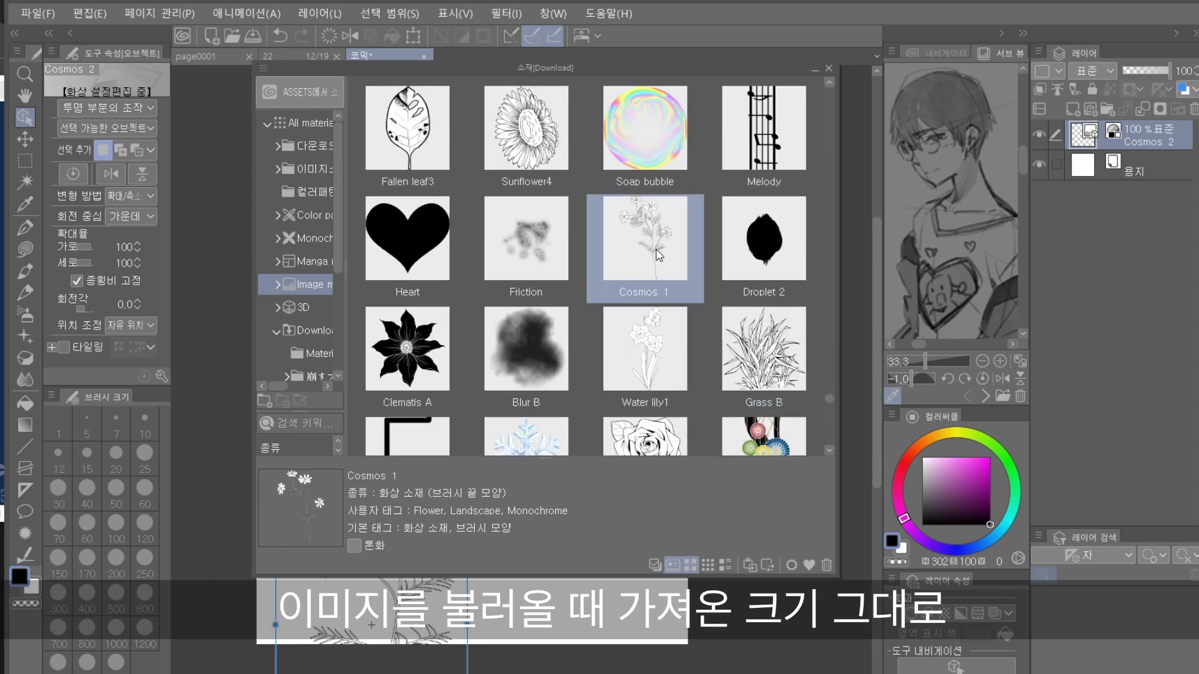
{"action": "left_click_drag", "start_coordinate": [645, 247], "coordinate": [554, 414]}
{"action": "key", "text": "k"}
{"action": "left_click", "coordinate": [1039, 243]}
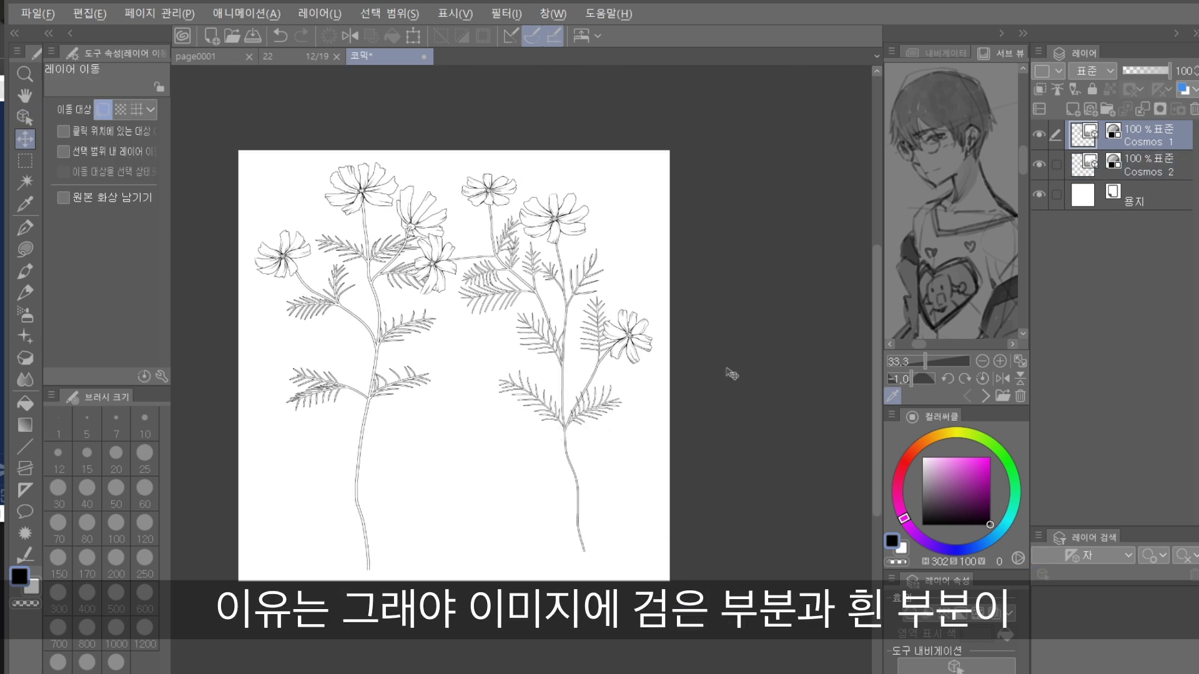
Merge the Cosmos 1 layer with the Cosmos 2 layer into a single raster layer.
{"action": "key", "text": "ctrl+alt+c"}
{"action": "left_click", "coordinate": [1022, 186]}
{"action": "scroll", "coordinate": [706, 405], "scroll_direction": "up", "scroll_amount": 3}
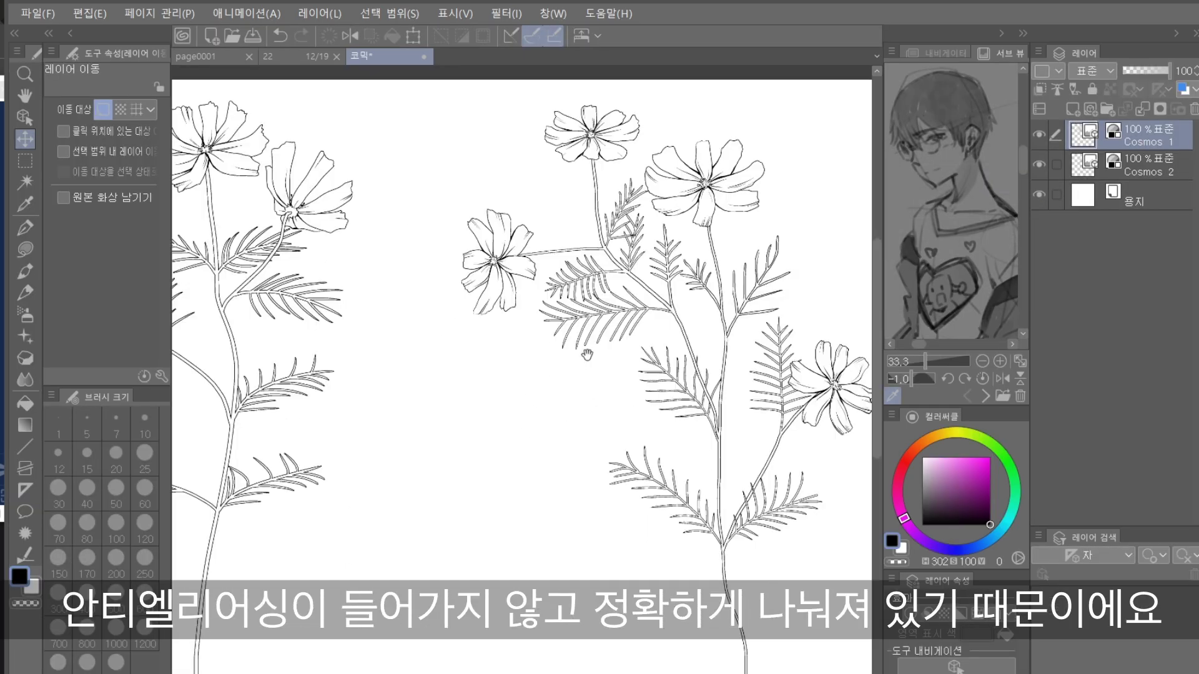
{"action": "scroll", "coordinate": [776, 324], "scroll_direction": "down", "scroll_amount": 3}
{"action": "scroll", "coordinate": [639, 318], "scroll_direction": "up", "scroll_amount": 1}
{"action": "key", "text": "ctrl+e"}
Try scaling the merged flower drawing down to 31% and inspect its line edges.
{"action": "scroll", "coordinate": [639, 319], "scroll_direction": "up", "scroll_amount": 5}
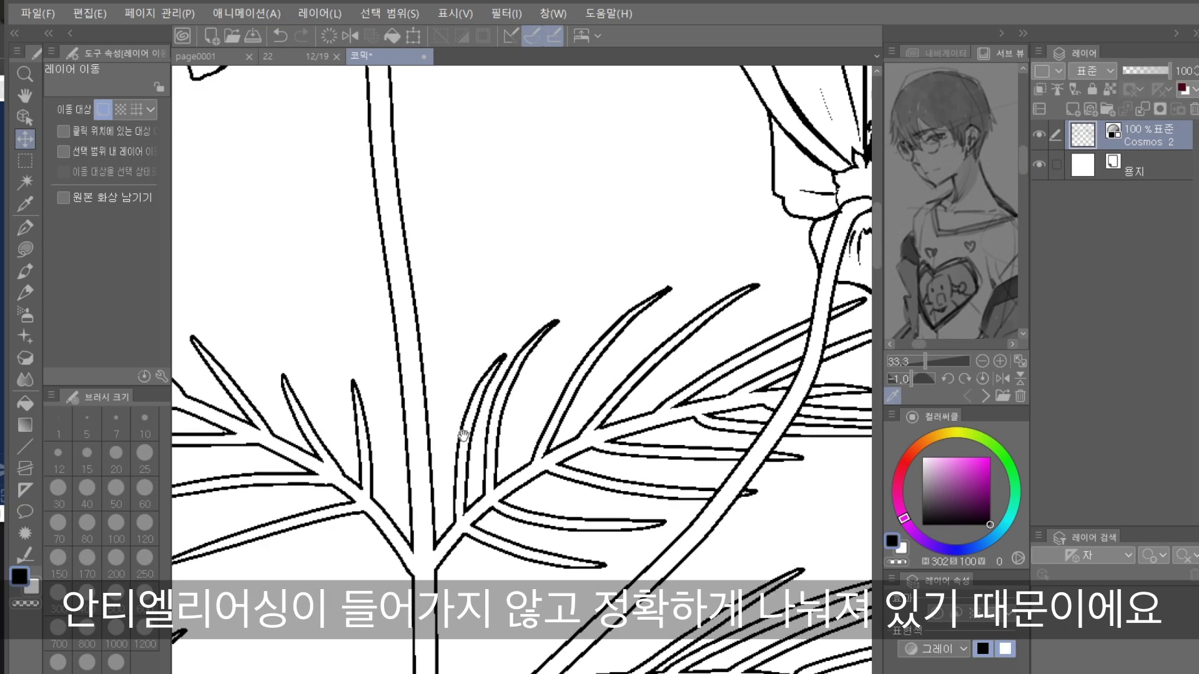
{"action": "scroll", "coordinate": [517, 289], "scroll_direction": "up", "scroll_amount": 5}
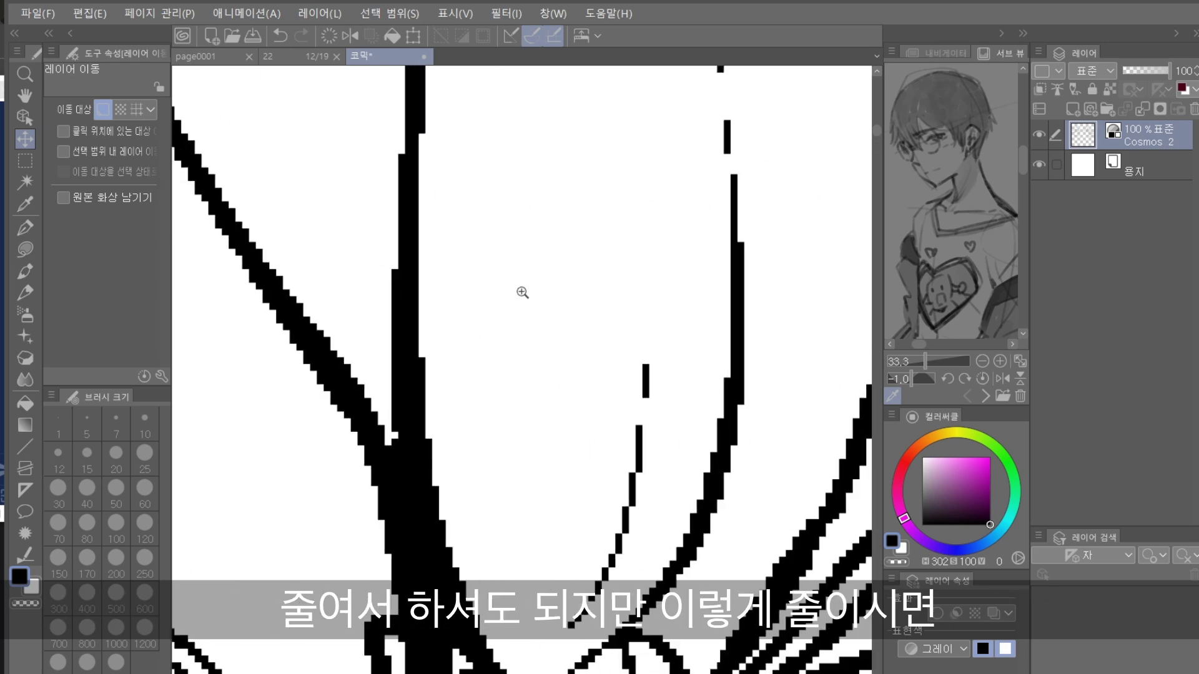
{"action": "scroll", "coordinate": [374, 364], "scroll_direction": "down", "scroll_amount": 10}
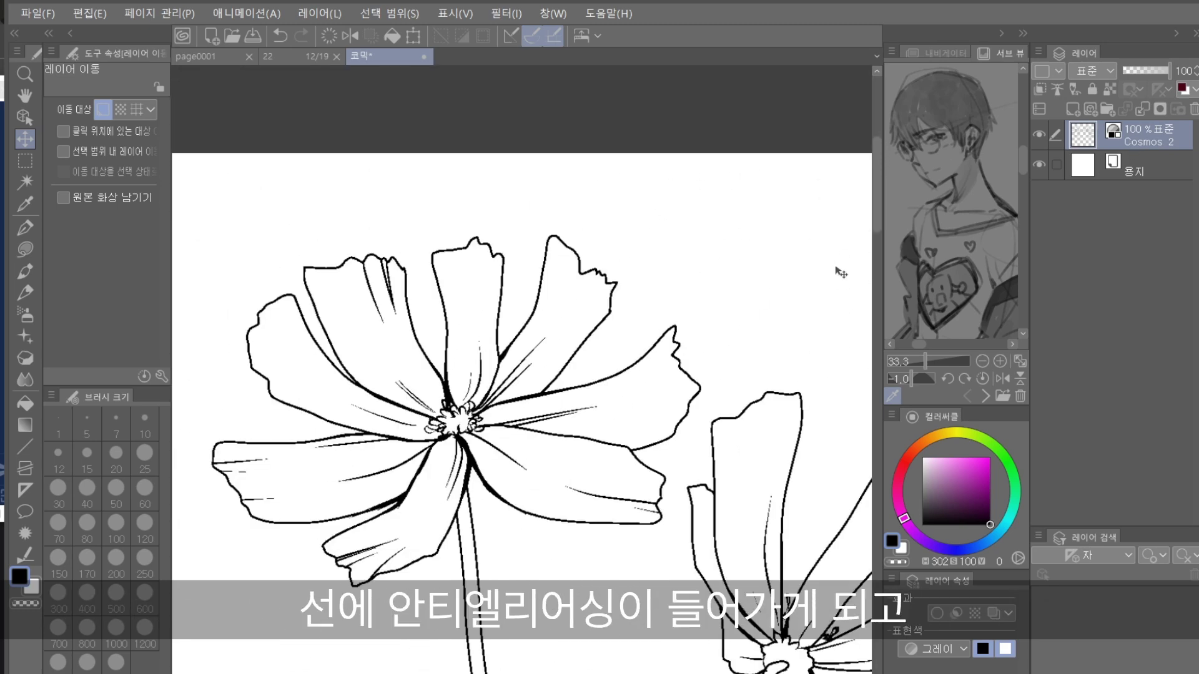
{"action": "key", "text": "ctrl+t"}
{"action": "scroll", "coordinate": [749, 350], "scroll_direction": "down", "scroll_amount": 10}
{"action": "left_click_drag", "start_coordinate": [718, 339], "coordinate": [612, 481]}
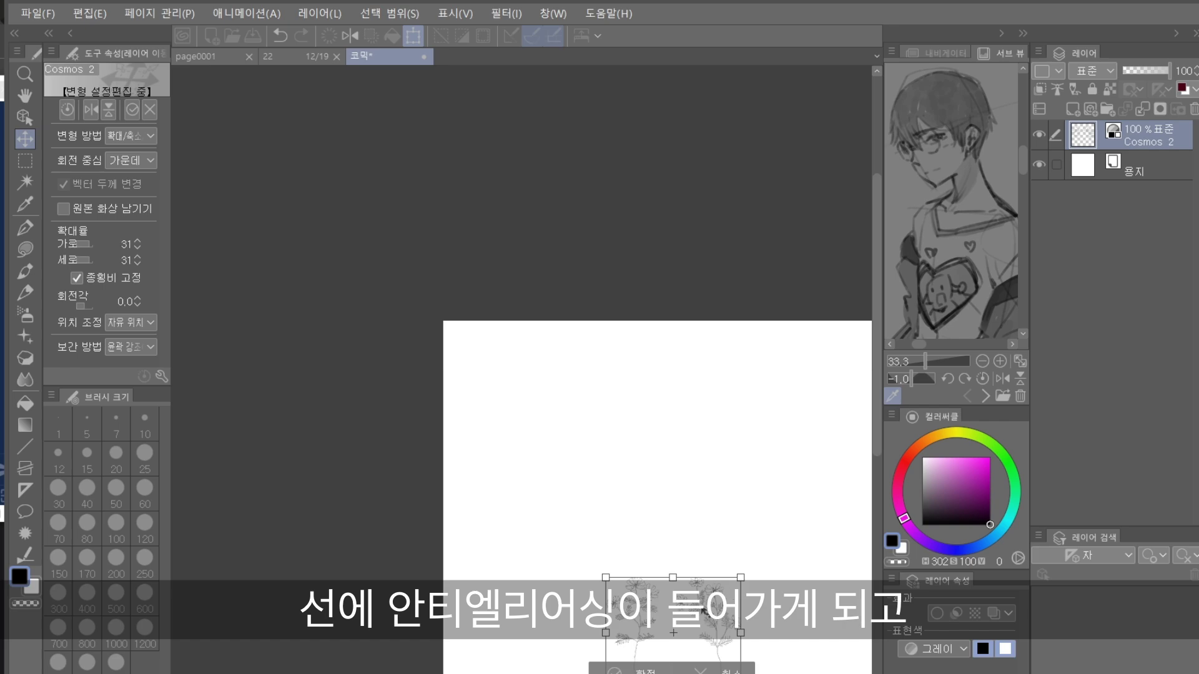
{"action": "key", "text": "Return"}
{"action": "scroll", "coordinate": [612, 481], "scroll_direction": "up", "scroll_amount": 10}
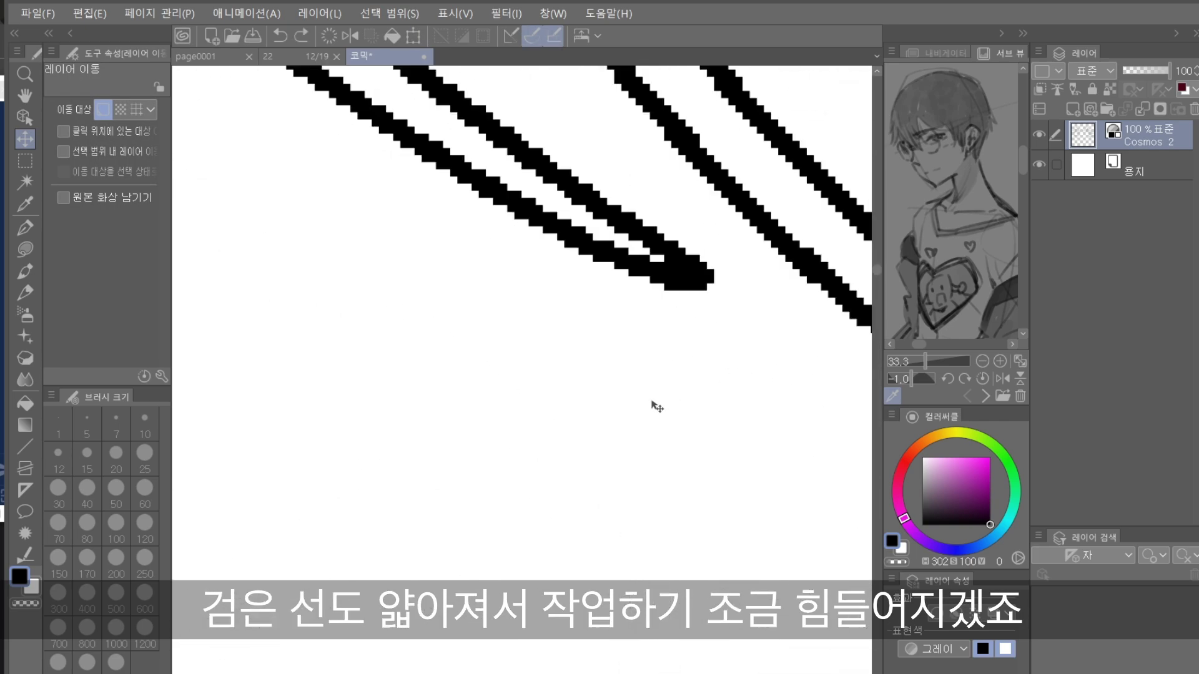
{"action": "scroll", "coordinate": [634, 445], "scroll_direction": "down", "scroll_amount": 10}
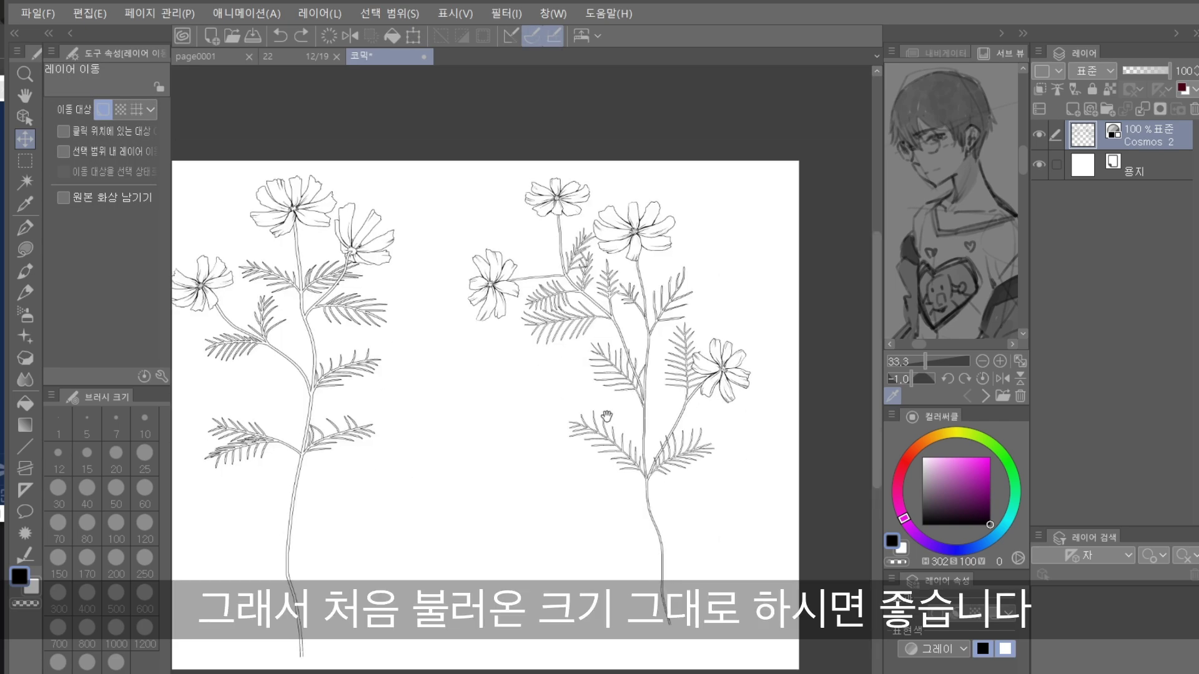
Hide the paper layer to examine the white areas inside the flowers, and show it again.
{"action": "left_click", "coordinate": [1040, 165]}
{"action": "scroll", "coordinate": [340, 185], "scroll_direction": "up", "scroll_amount": 6}
{"action": "scroll", "coordinate": [341, 184], "scroll_direction": "down", "scroll_amount": 2}
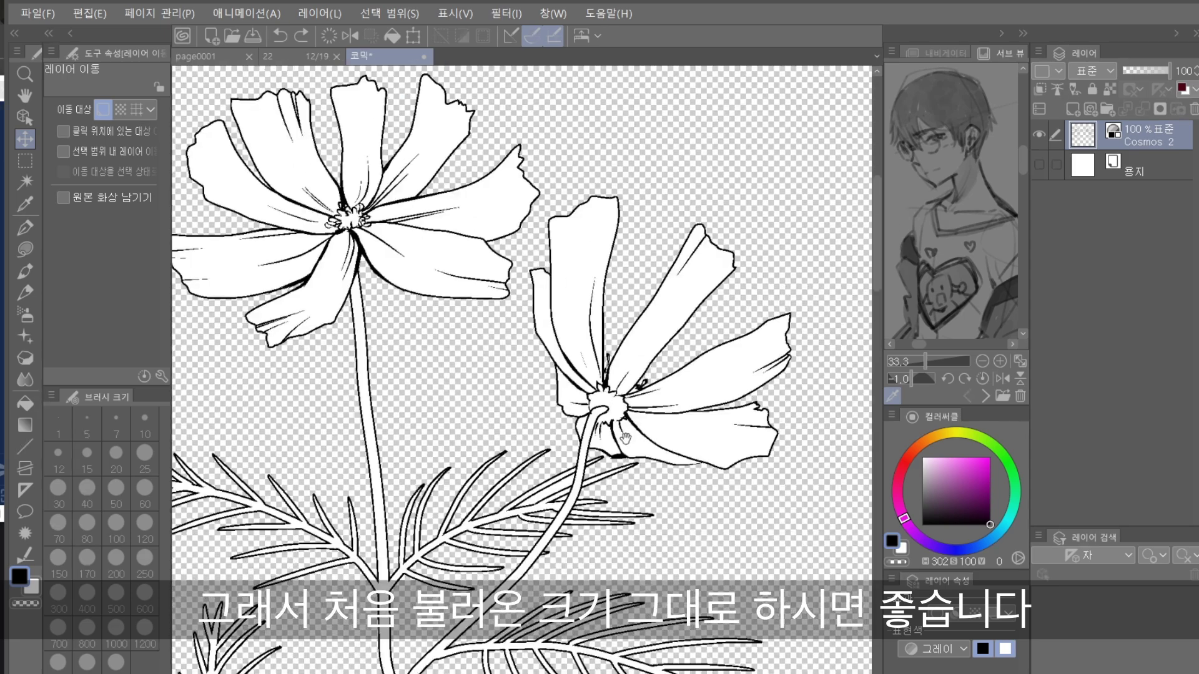
{"action": "scroll", "coordinate": [641, 465], "scroll_direction": "down", "scroll_amount": 3}
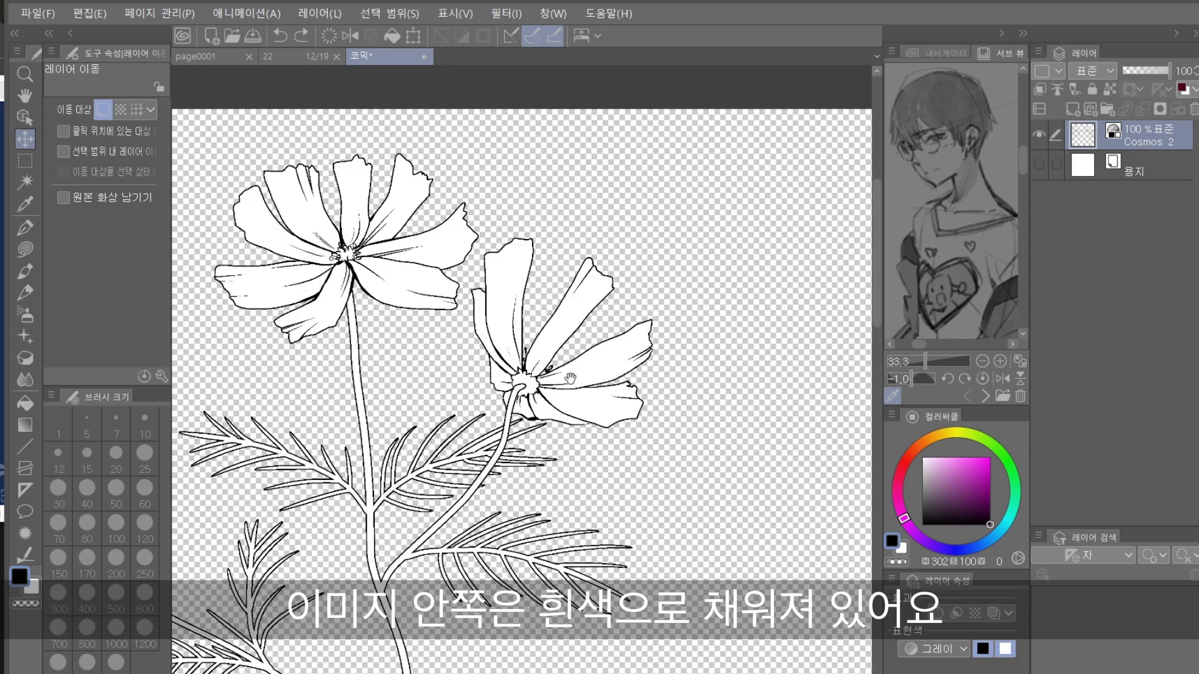
{"action": "scroll", "coordinate": [661, 356], "scroll_direction": "down", "scroll_amount": 4}
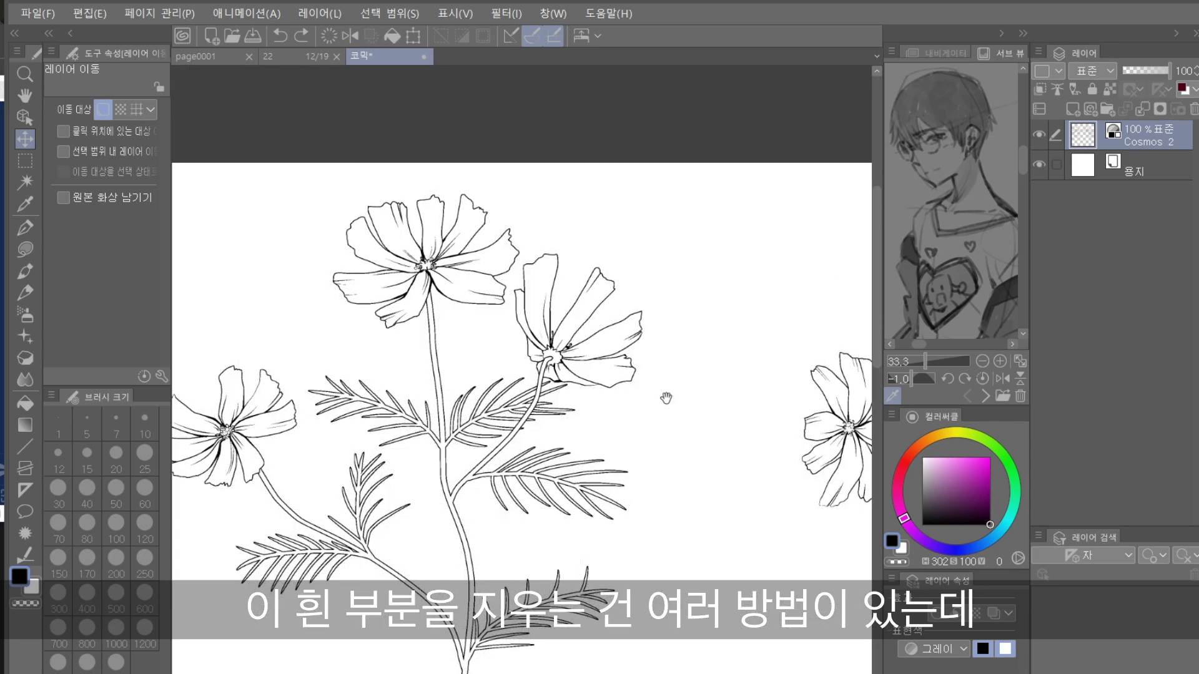
Convert brightness to opacity on the Cosmos 2 layer and check the line art against a transparent background.
{"action": "left_click", "coordinate": [89, 13]}
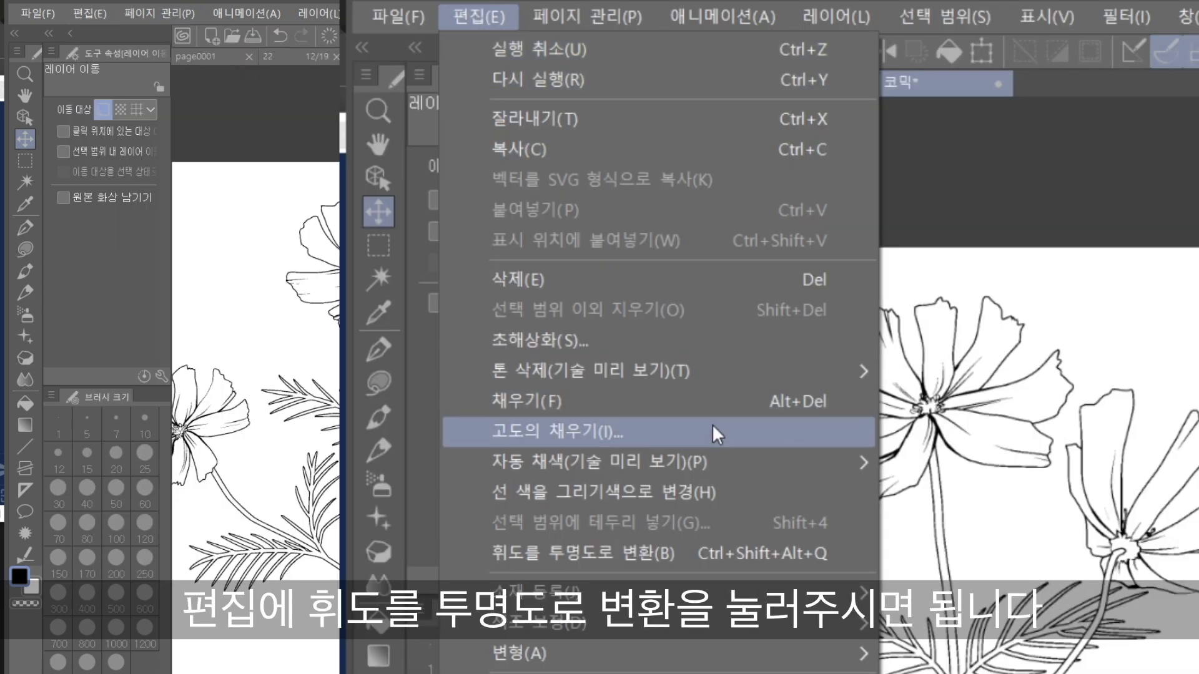
{"action": "left_click", "coordinate": [788, 553]}
{"action": "scroll", "coordinate": [519, 324], "scroll_direction": "up", "scroll_amount": 3}
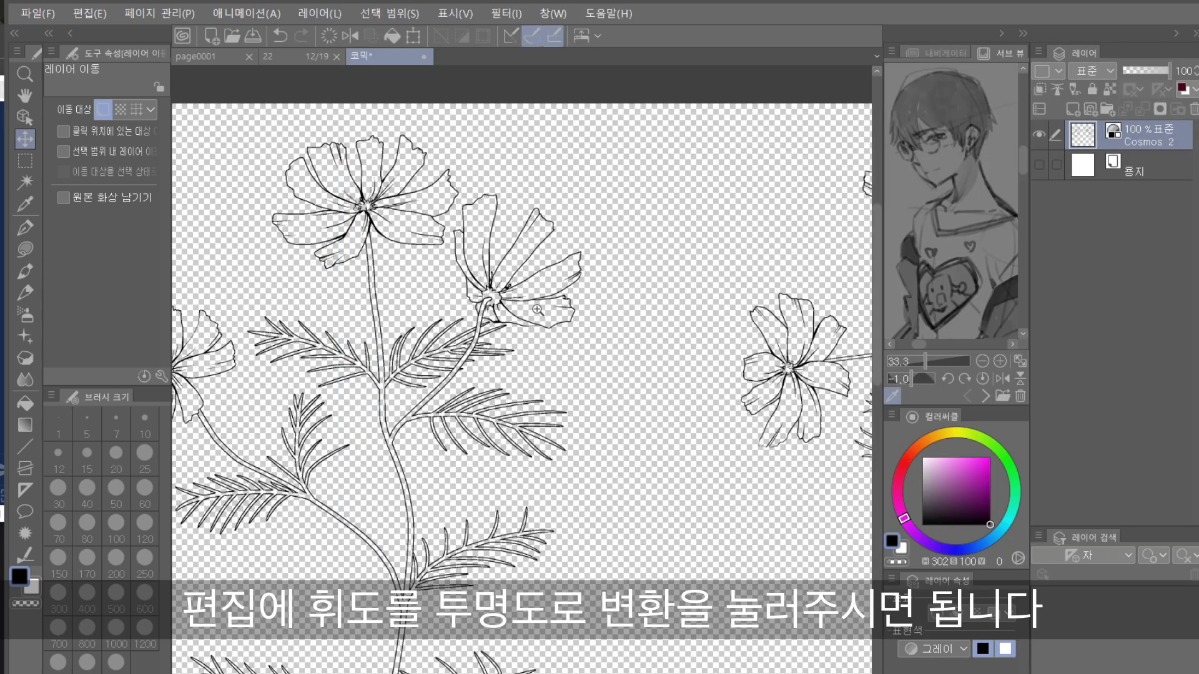
{"action": "left_click_drag", "start_coordinate": [519, 325], "coordinate": [623, 405]}
{"action": "scroll", "coordinate": [632, 441], "scroll_direction": "down", "scroll_amount": 10}
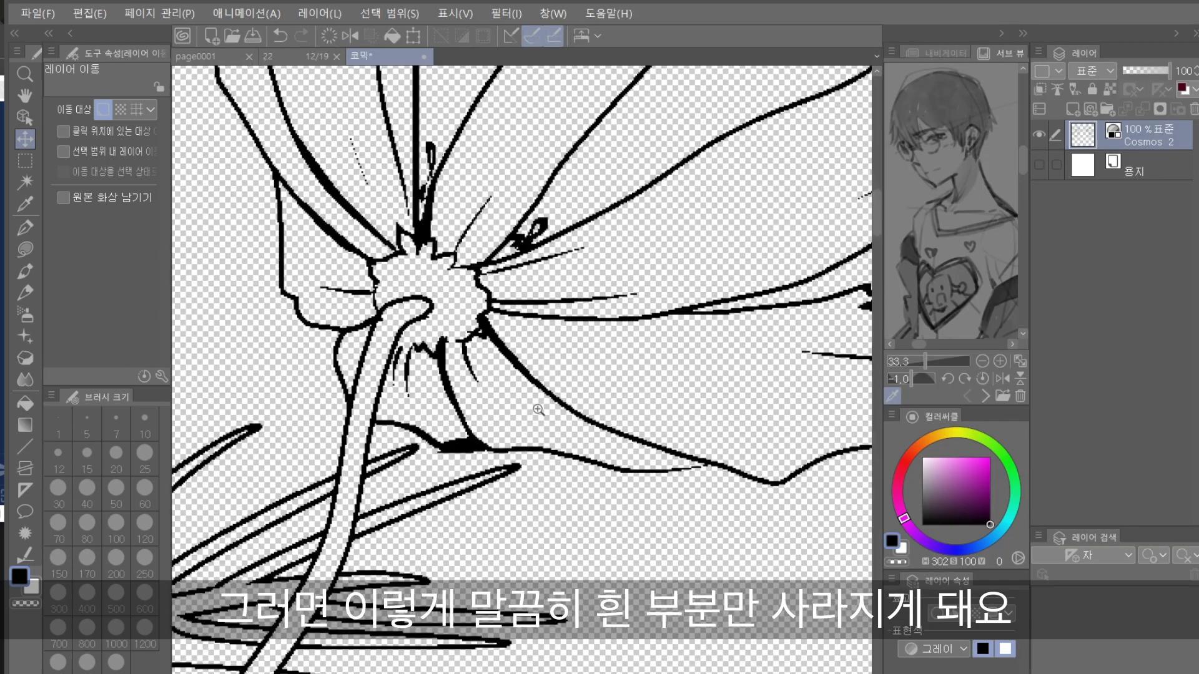
{"action": "scroll", "coordinate": [687, 499], "scroll_direction": "down", "scroll_amount": 3}
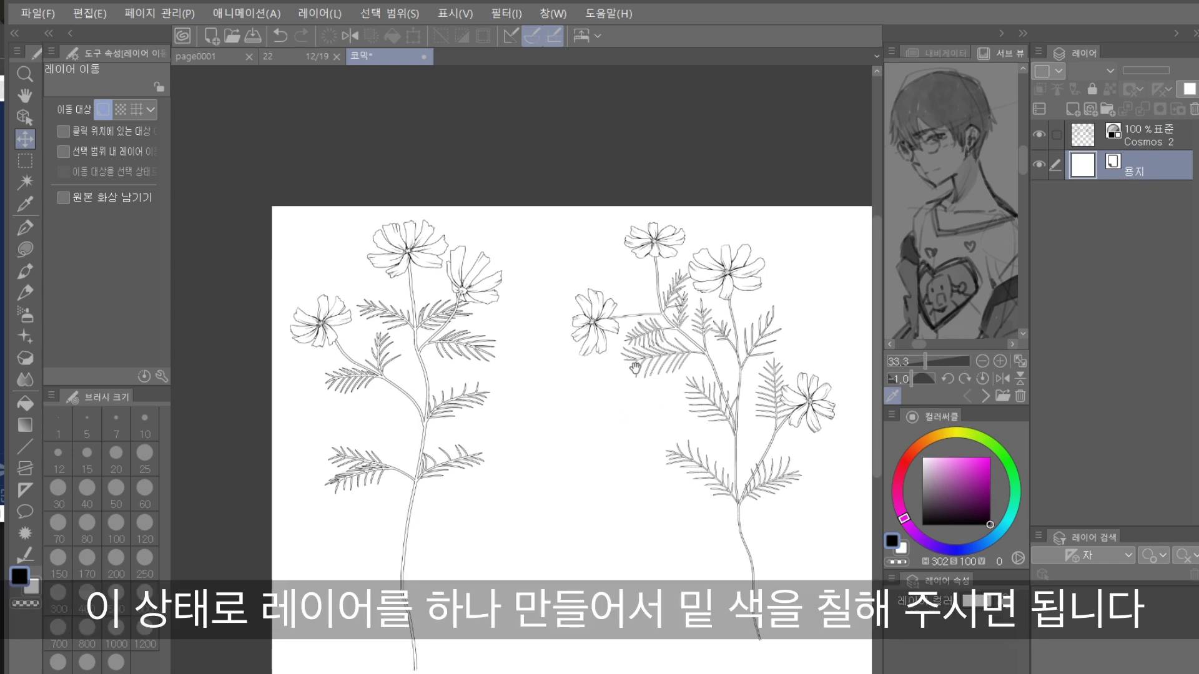
Create a new colour raster layer with Normal blending between the paper and the line art.
{"action": "key", "text": "ctrl+shift+n"}
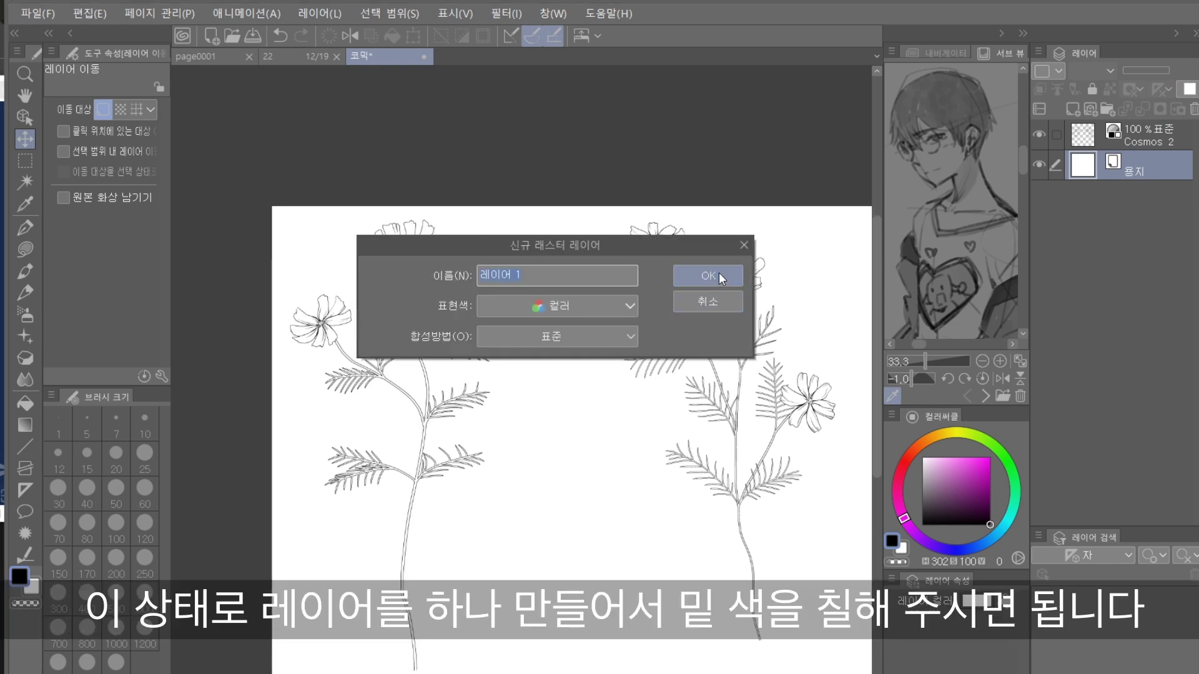
{"action": "left_click", "coordinate": [715, 273]}
{"action": "key", "text": "p"}
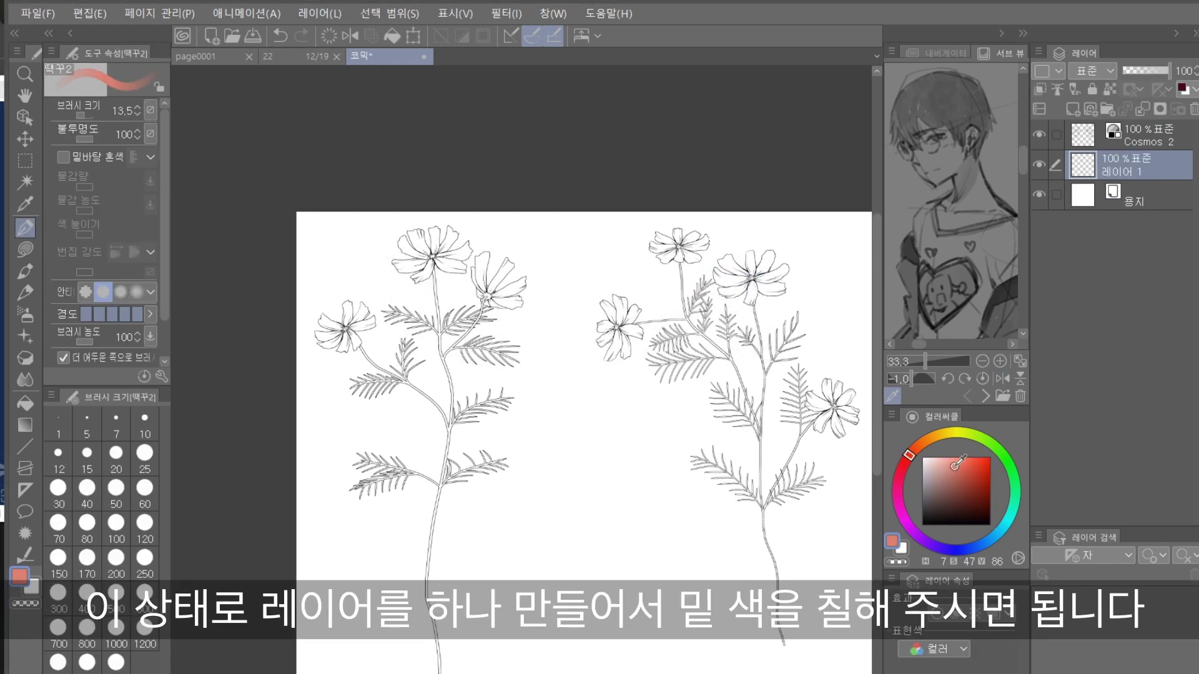
Fill the petals of the left plant's topmost flower with pink (H 331, S 42, V 100), referring to other layers.
{"action": "scroll", "coordinate": [431, 256], "scroll_direction": "up", "scroll_amount": 5}
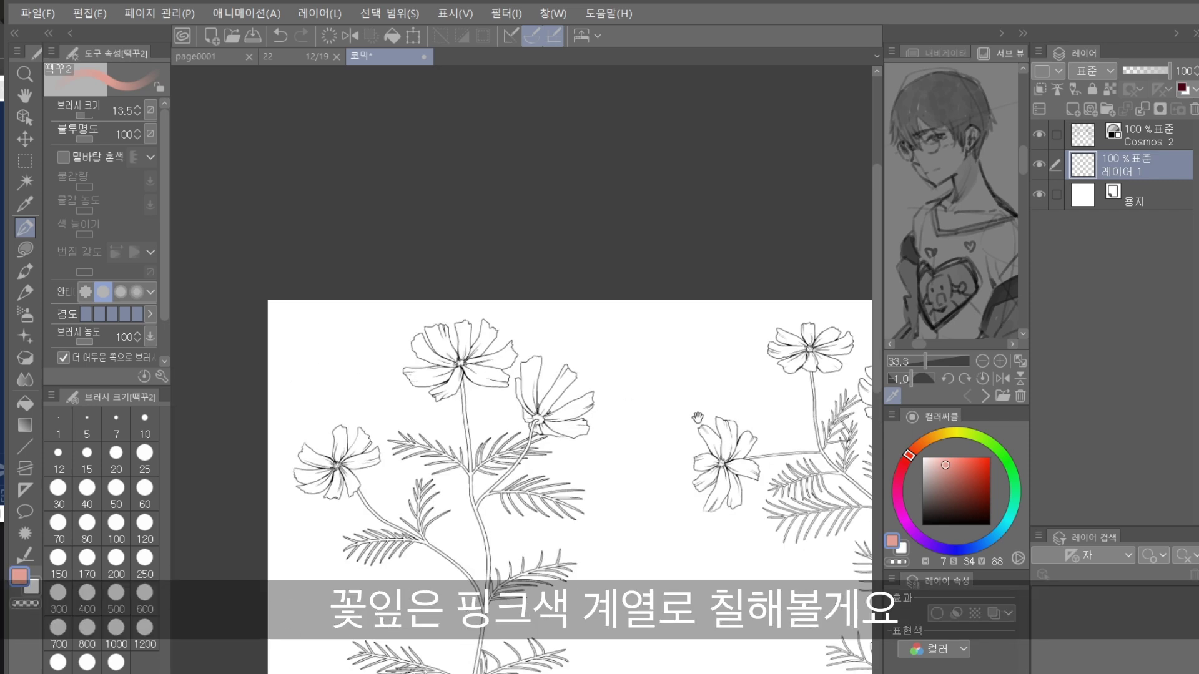
{"action": "scroll", "coordinate": [494, 394], "scroll_direction": "up", "scroll_amount": 5}
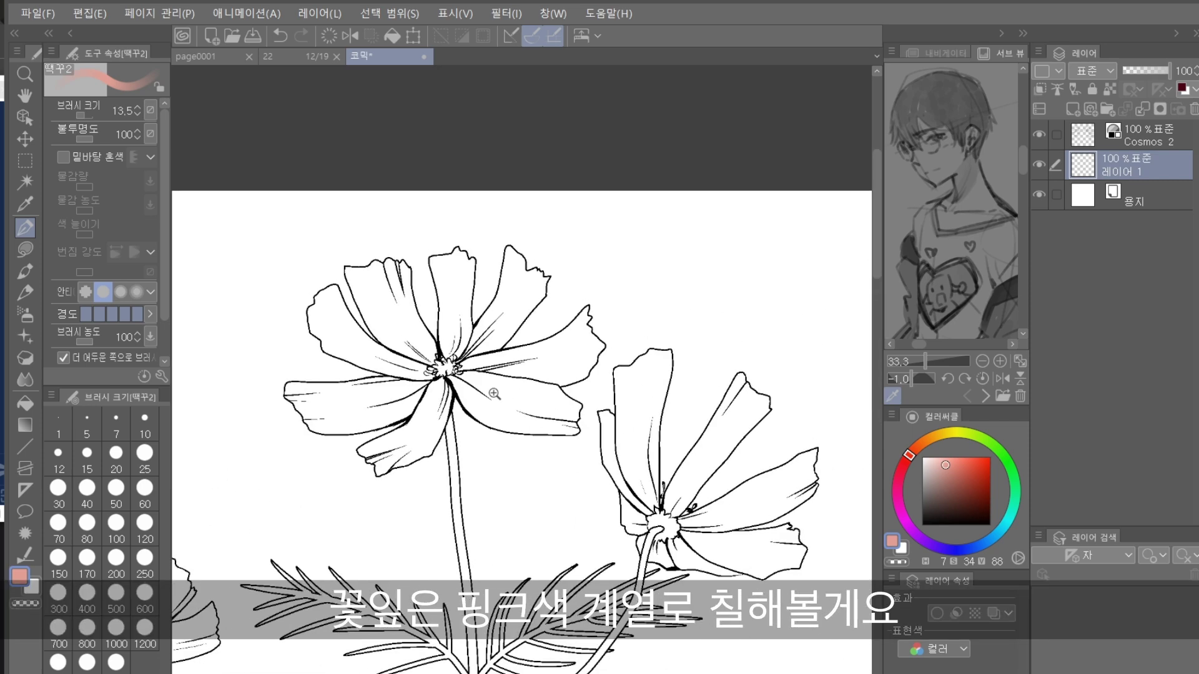
{"action": "scroll", "coordinate": [494, 394], "scroll_direction": "up", "scroll_amount": 3}
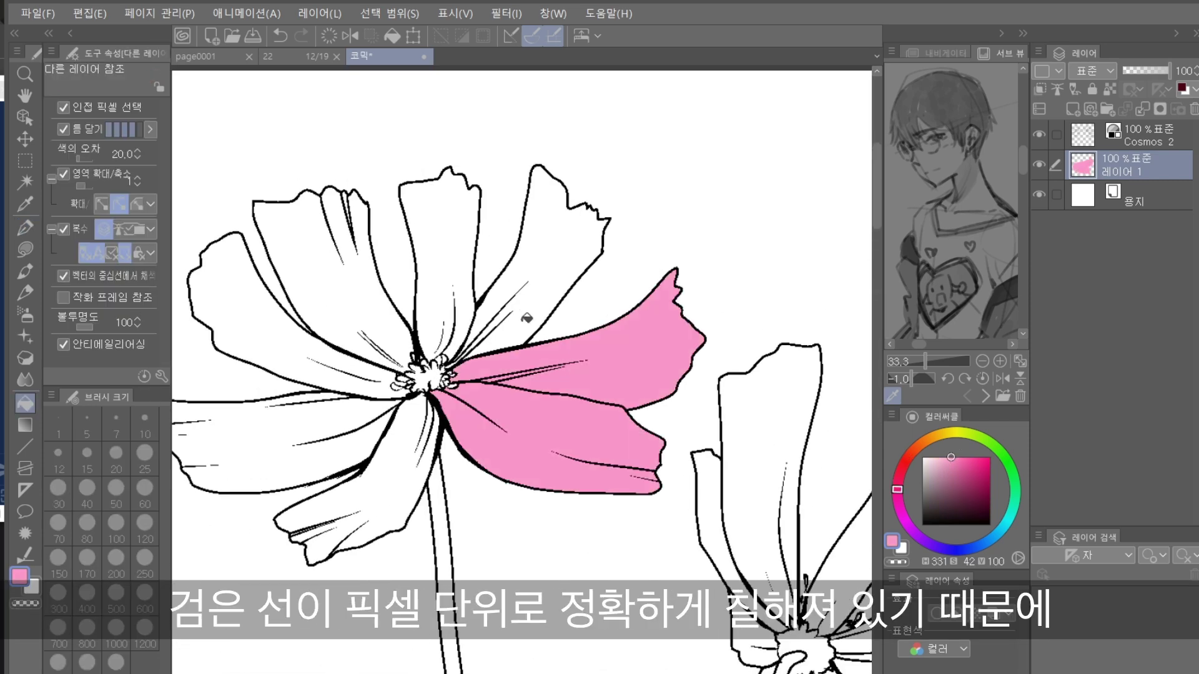
{"action": "left_click_drag", "start_coordinate": [269, 206], "coordinate": [599, 206]}
{"action": "left_click_drag", "start_coordinate": [187, 281], "coordinate": [406, 512]}
{"action": "left_click_drag", "start_coordinate": [350, 350], "coordinate": [511, 407]}
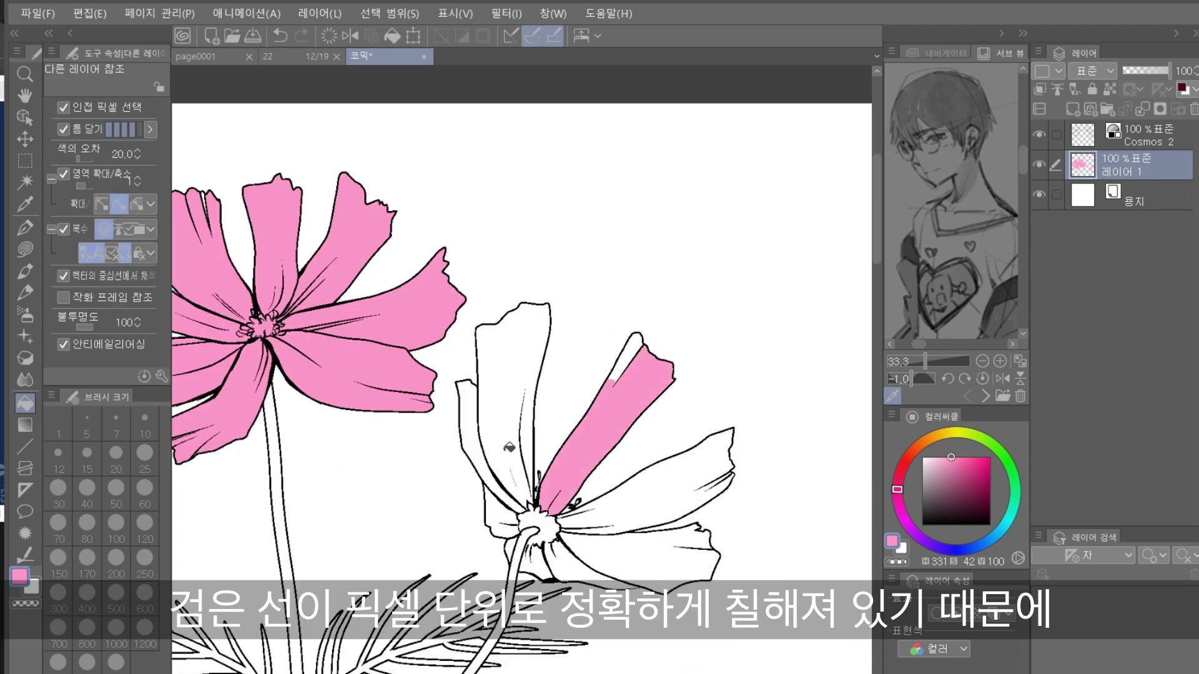
Fill the remaining petals of the neighbouring side-view flower with the same pink.
{"action": "left_click", "coordinate": [512, 437]}
{"action": "mouse_move", "coordinate": [514, 542]}
{"action": "left_mouse_down"}
{"action": "mouse_move", "coordinate": [500, 430]}
{"action": "mouse_move", "coordinate": [625, 494]}
{"action": "left_mouse_up"}
{"action": "scroll", "coordinate": [531, 465], "scroll_direction": "up", "scroll_amount": 10}
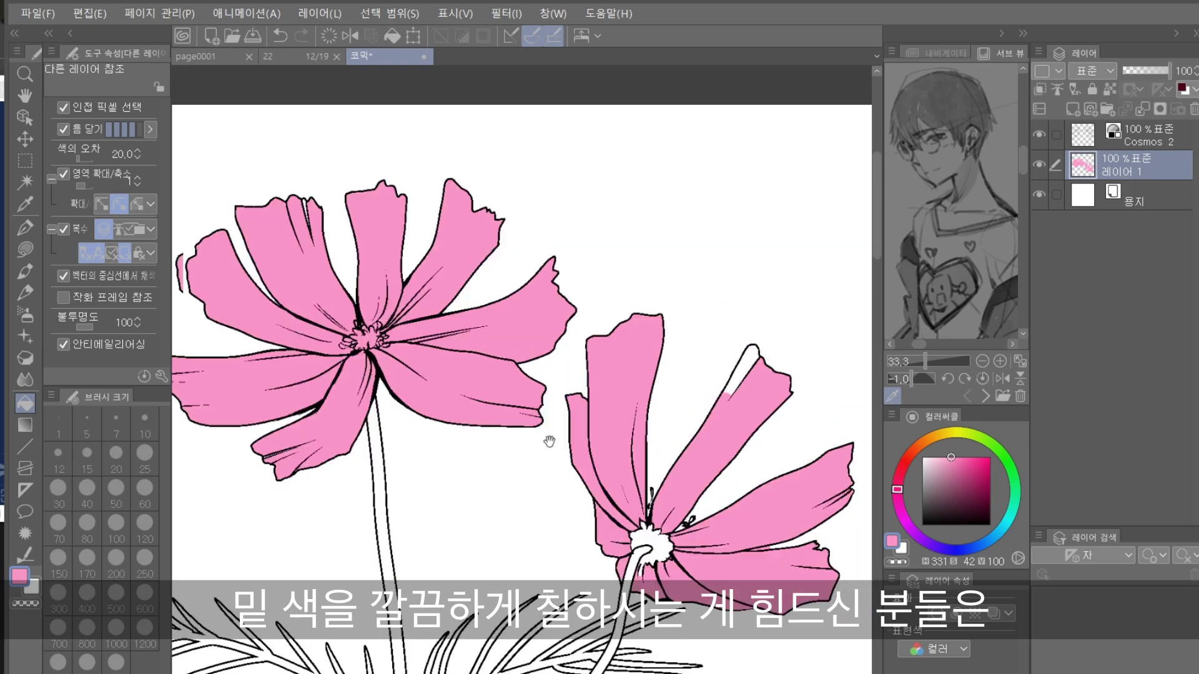
{"action": "scroll", "coordinate": [567, 382], "scroll_direction": "up", "scroll_amount": 6}
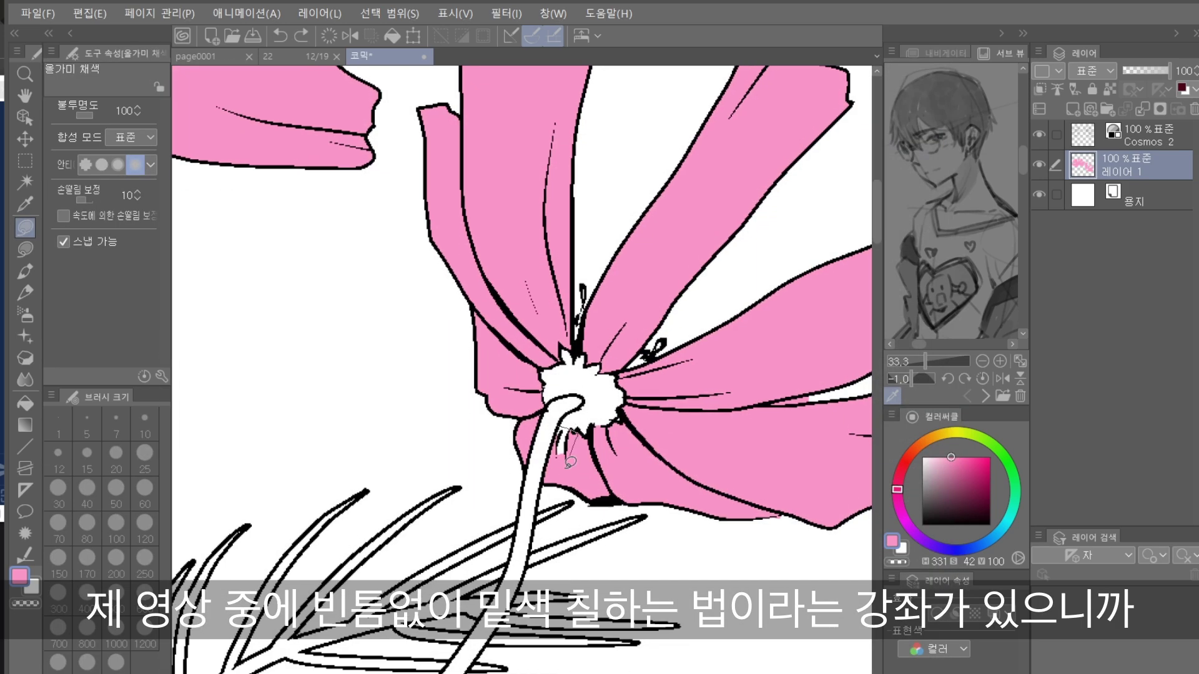
{"action": "scroll", "coordinate": [570, 463], "scroll_direction": "down", "scroll_amount": 5}
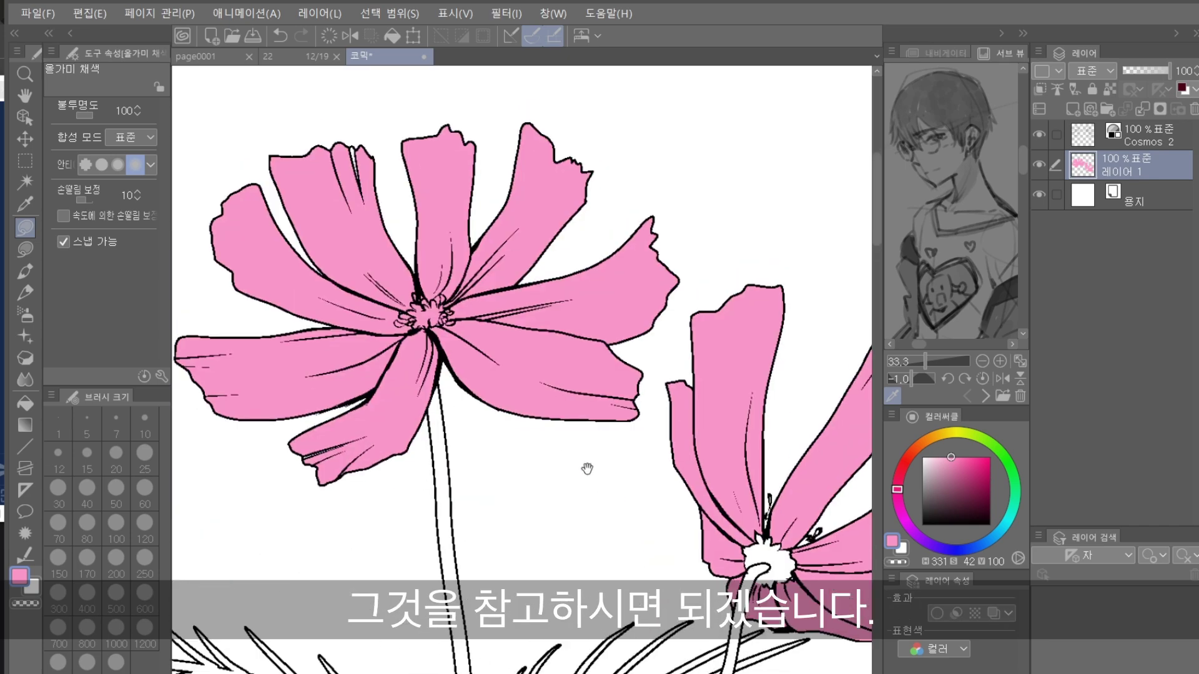
Fill the petals of another cosmos flower with the same pink.
{"action": "left_click", "coordinate": [456, 401]}
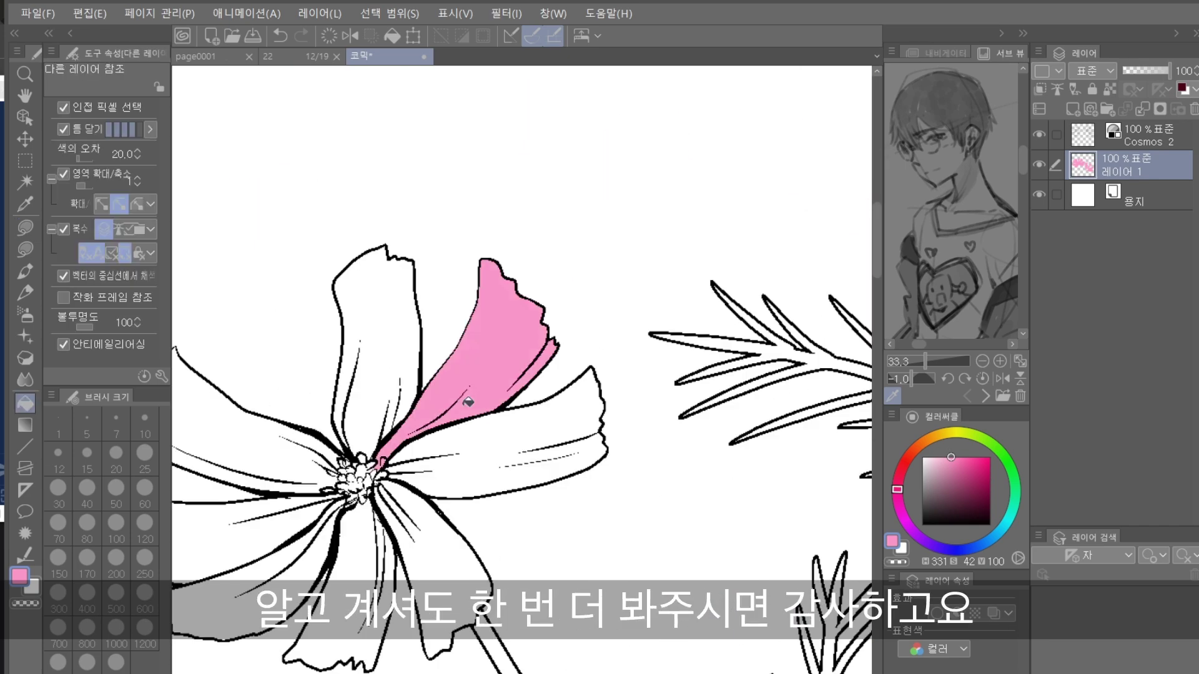
{"action": "left_click", "coordinate": [374, 312]}
{"action": "left_click", "coordinate": [249, 406]}
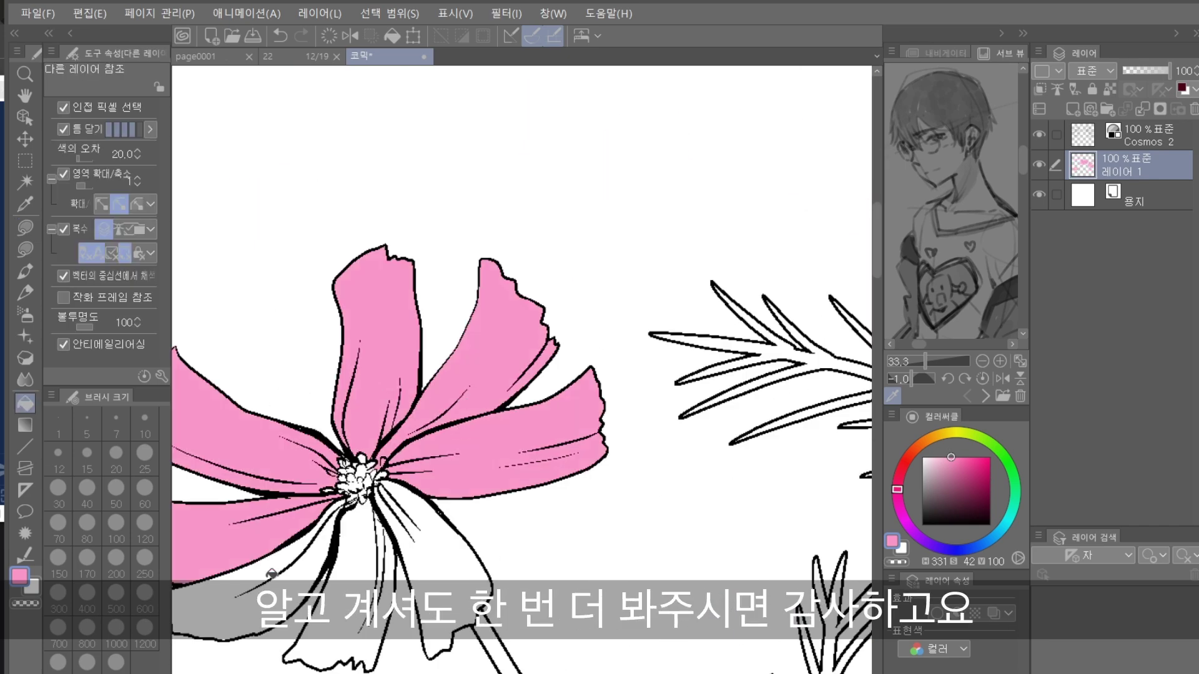
{"action": "left_click", "coordinate": [374, 594]}
{"action": "left_click", "coordinate": [431, 532]}
Choose green (H 155, S 43, V 78) and fill the stem and lower leaves on a quick mask layer.
{"action": "key", "text": "g"}
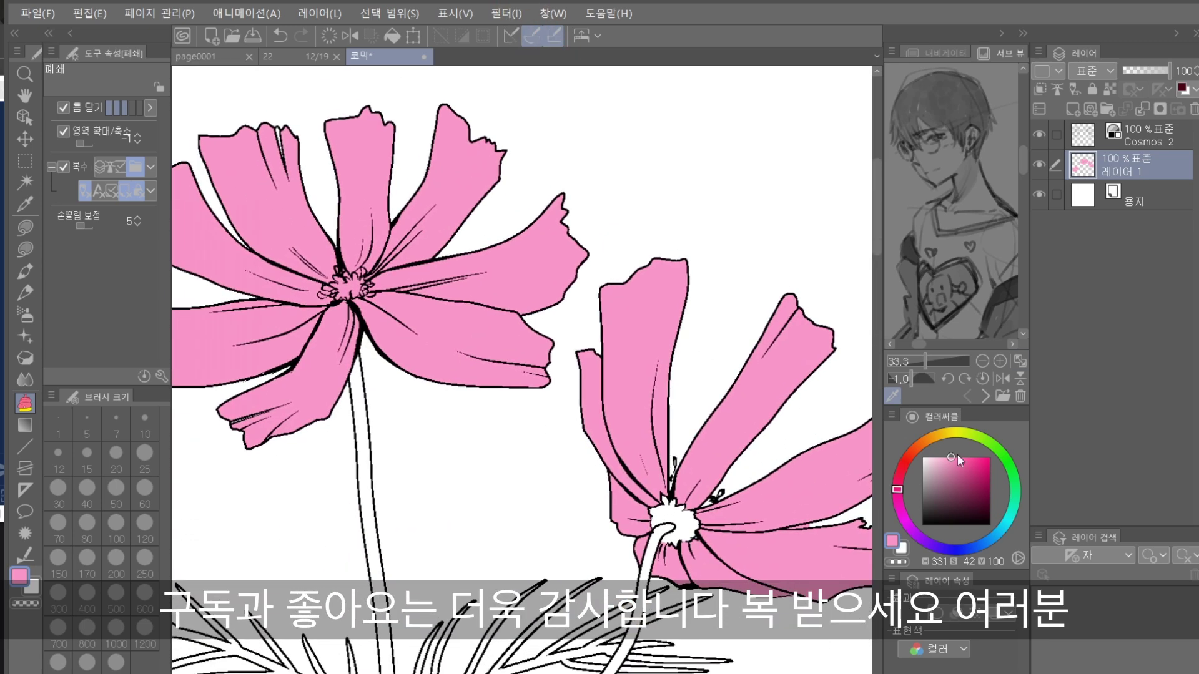
{"action": "left_click", "coordinate": [916, 449]}
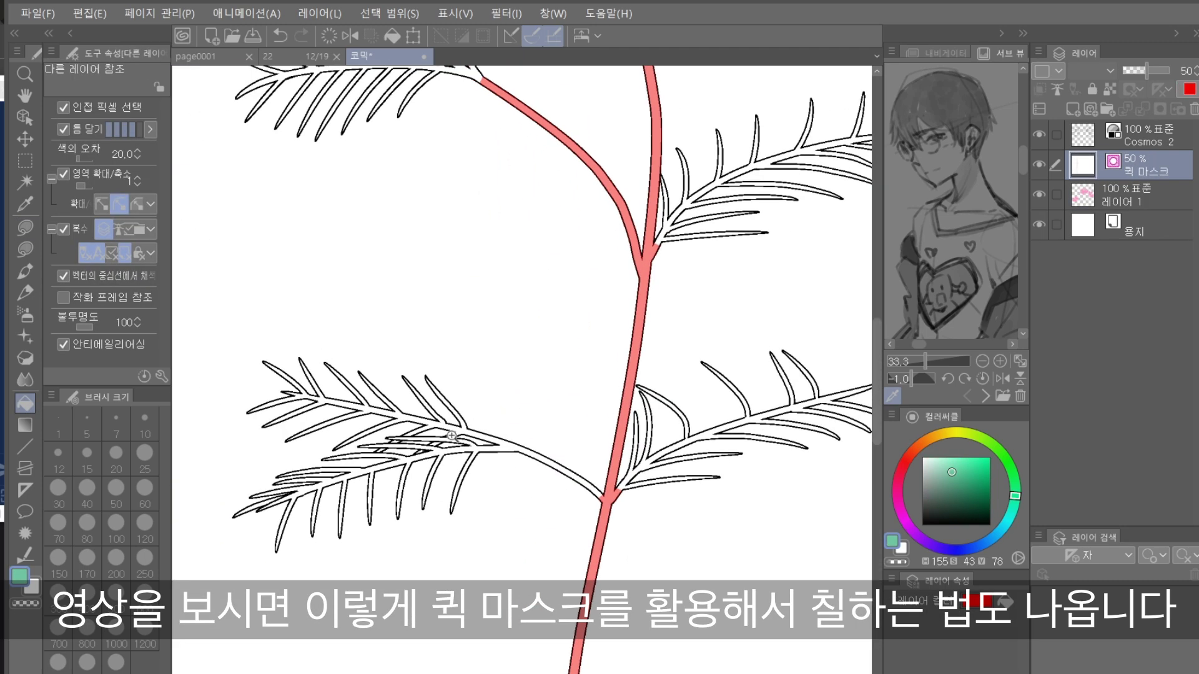
{"action": "left_click", "coordinate": [452, 436]}
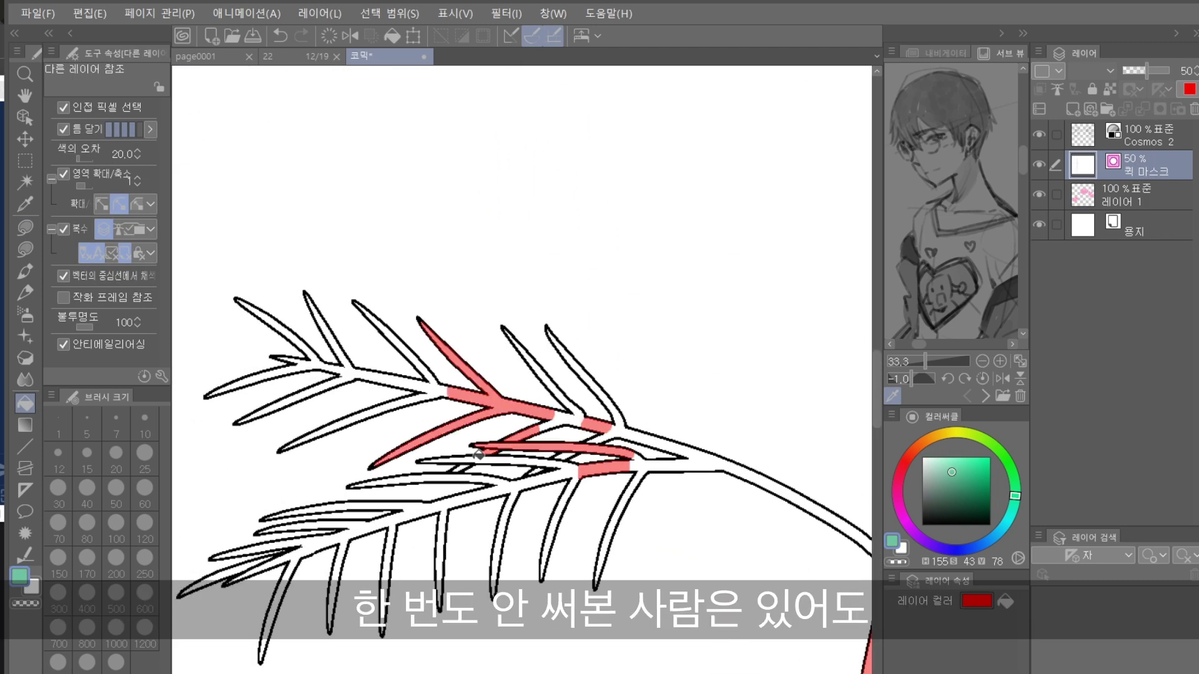
{"action": "left_click", "coordinate": [478, 459]}
{"action": "left_click", "coordinate": [509, 482]}
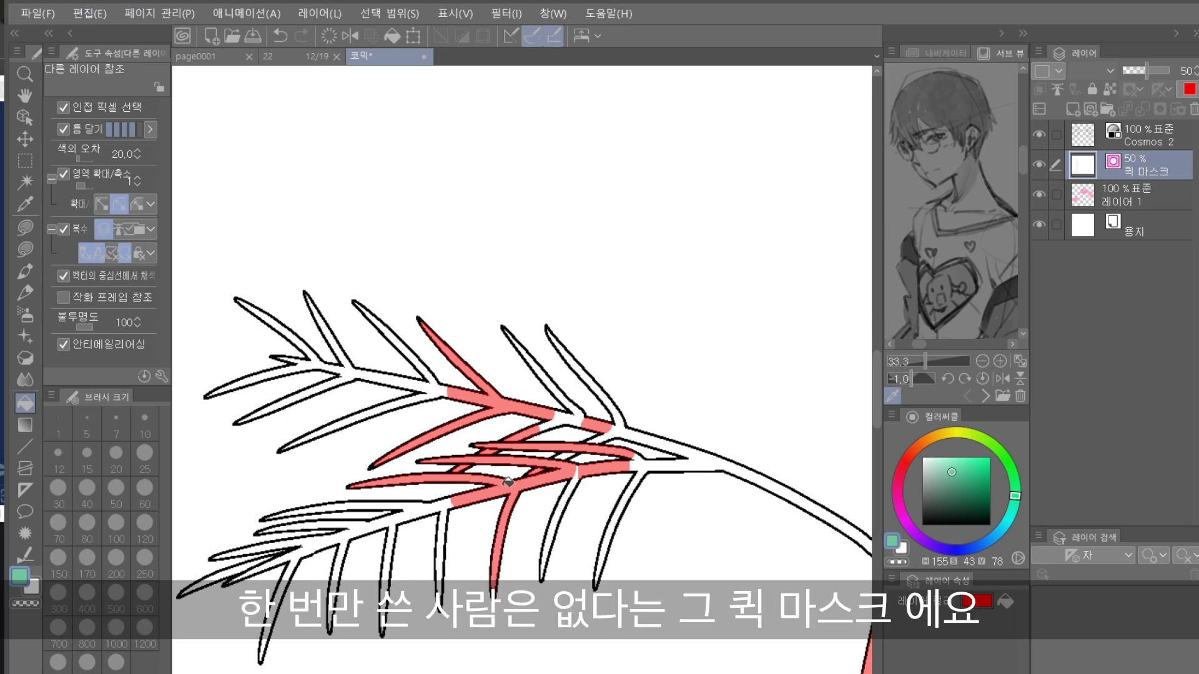
{"action": "left_click", "coordinate": [596, 442]}
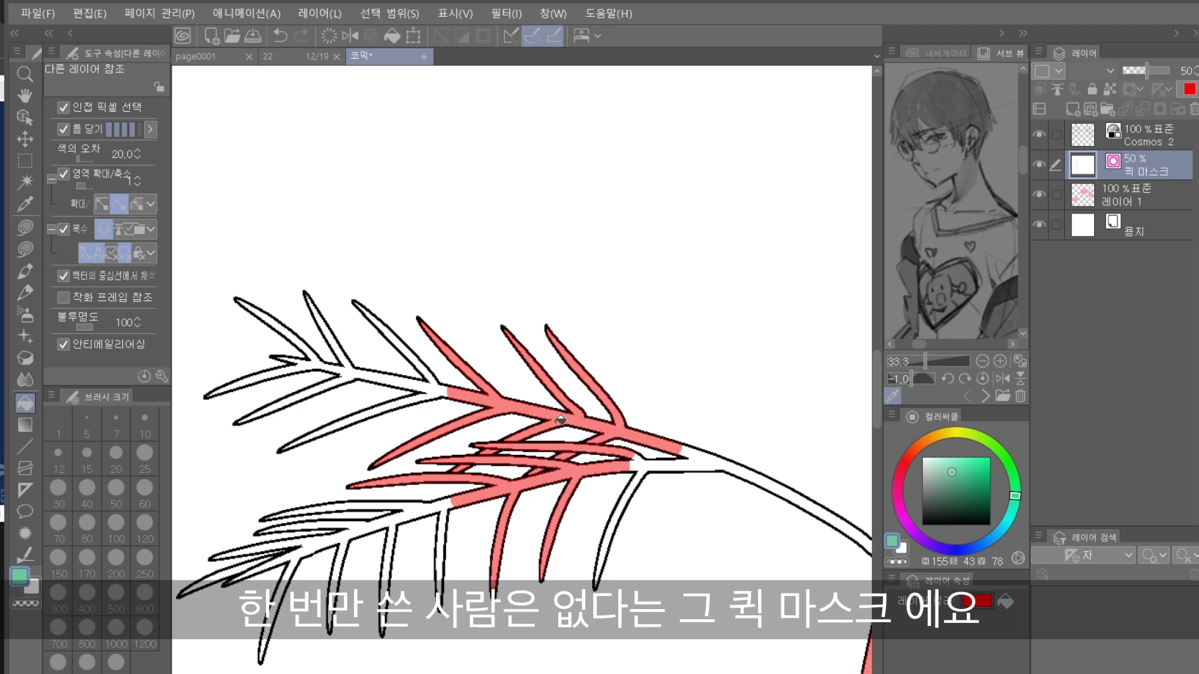
{"action": "left_click", "coordinate": [387, 378]}
{"action": "left_click", "coordinate": [321, 358]}
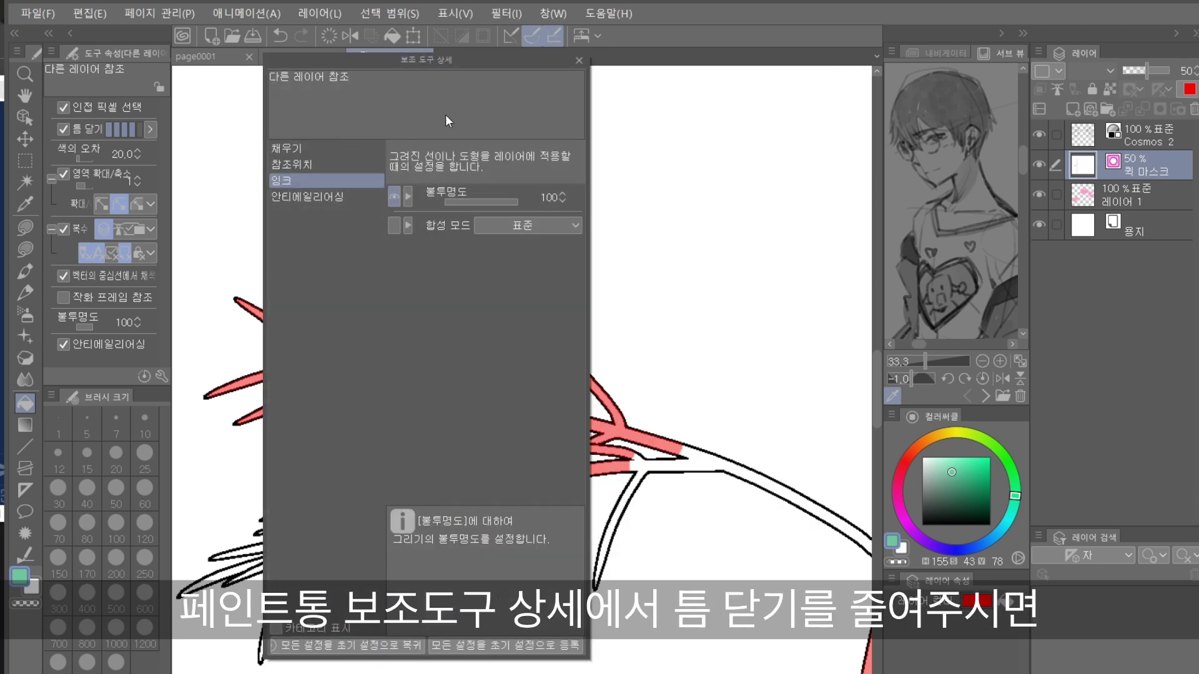
Reduce the Close gap setting of the other-layer reference fill to its lowest level.
{"action": "left_click", "coordinate": [487, 222]}
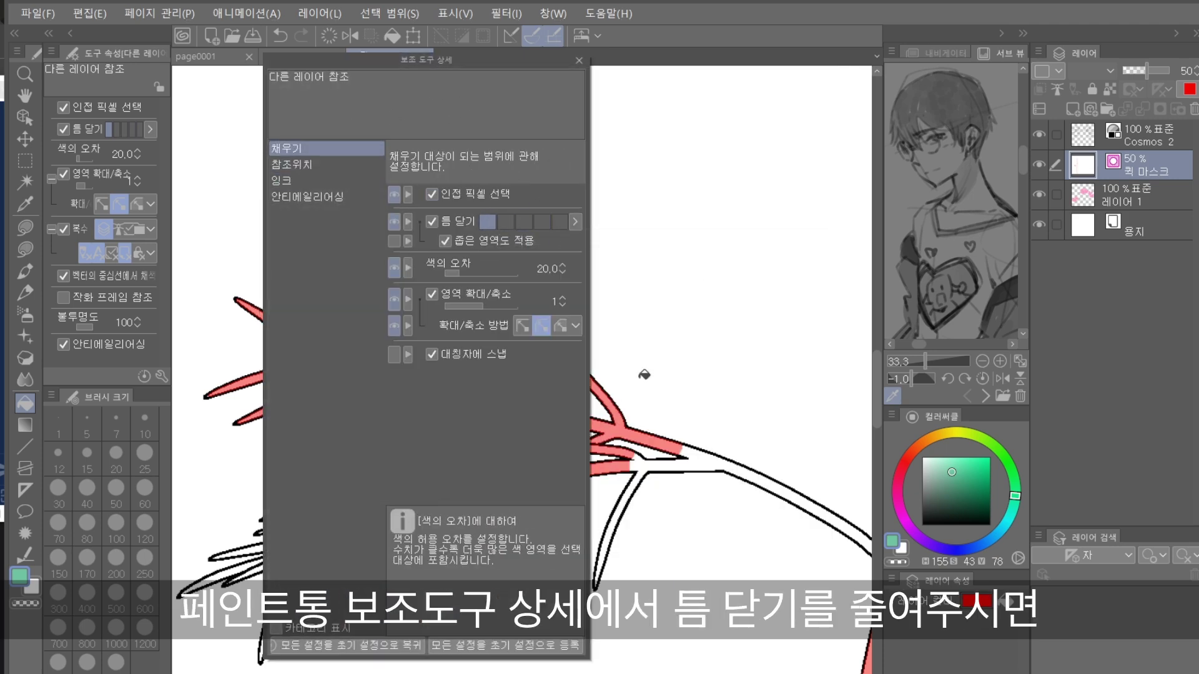
{"action": "left_click", "coordinate": [395, 340]}
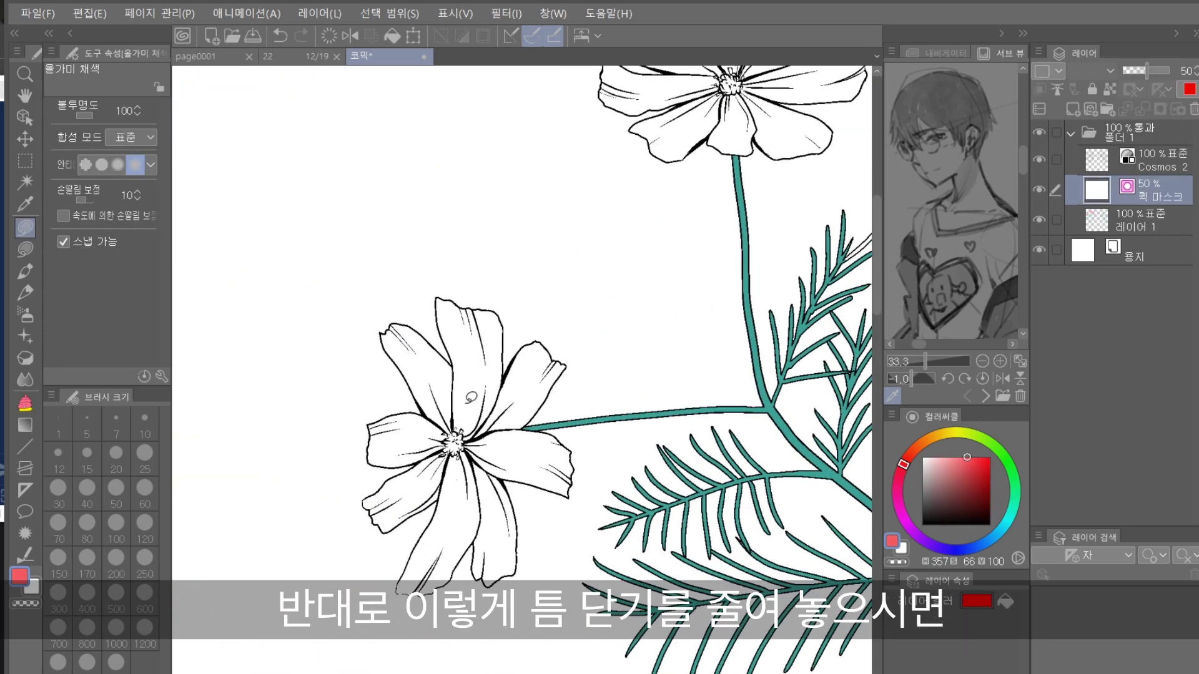
Fill the uncoloured flower's lower petals with red (H 357, S 66, V 100) on the quick mask, using minimal gap closing.
{"action": "left_click", "coordinate": [437, 356]}
{"action": "left_click", "coordinate": [403, 444]}
{"action": "left_click", "coordinate": [419, 492]}
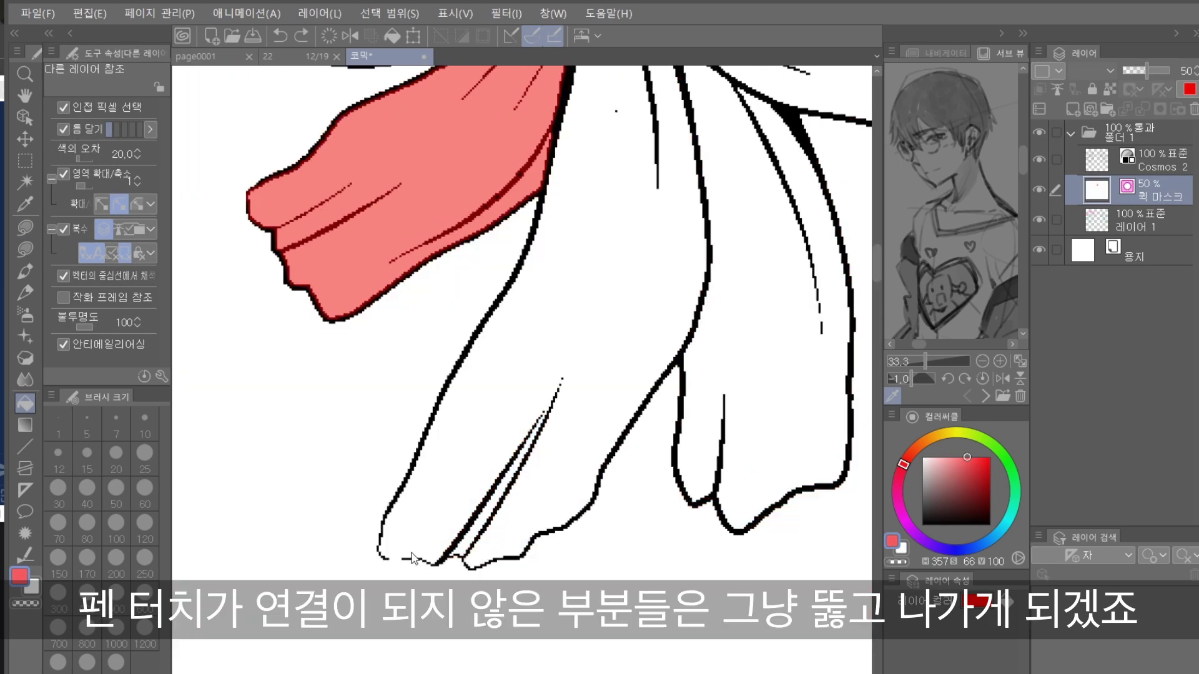
{"action": "key", "text": "g"}
{"action": "left_click_drag", "start_coordinate": [392, 553], "coordinate": [438, 547]}
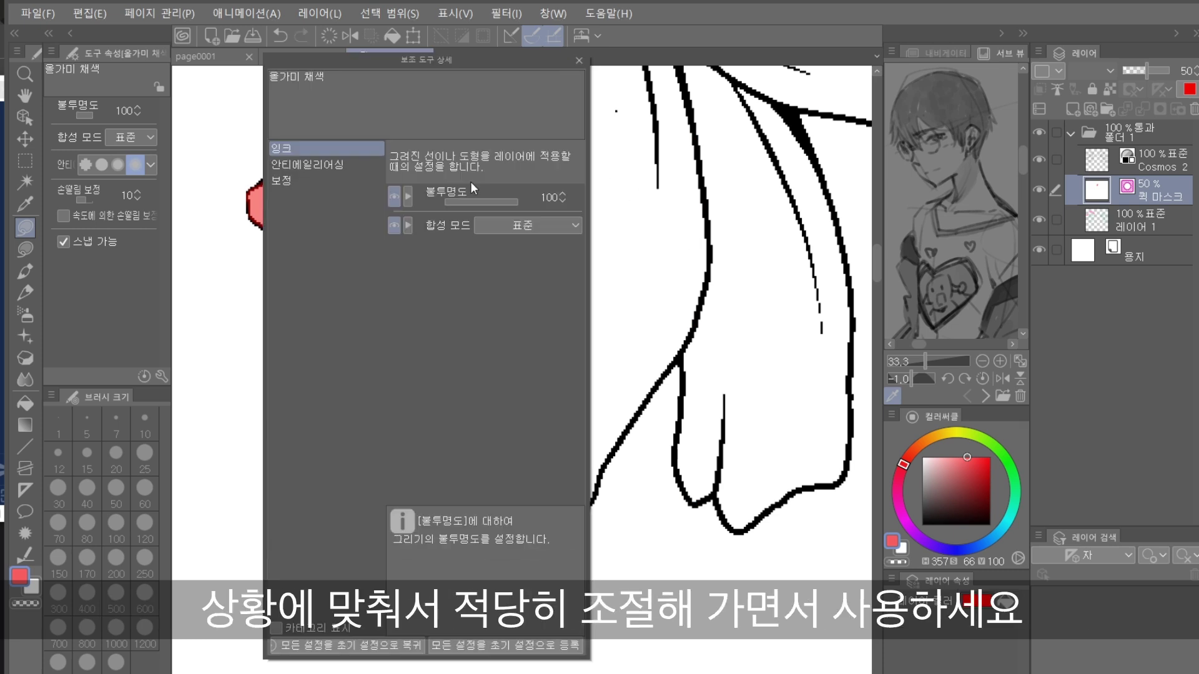
{"action": "key", "text": "g"}
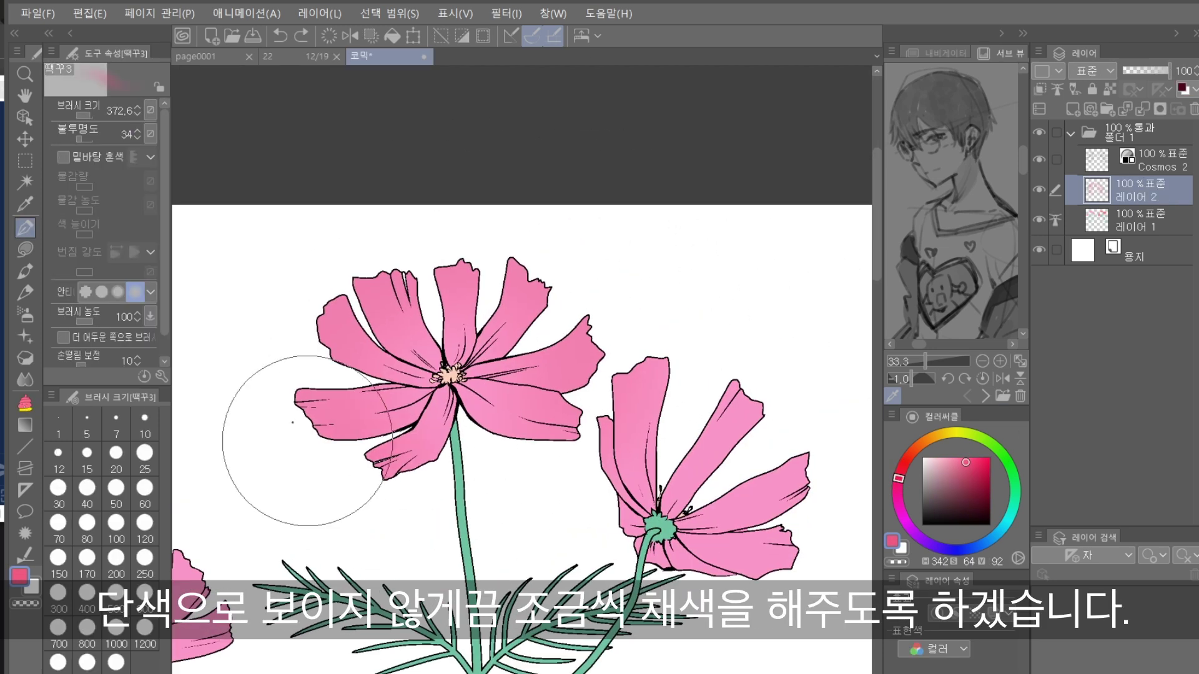
Brush soft pink tints over the petals on a new layer and add pale blue shadows (H 226, S 20, V 90) on a Multiply layer.
{"action": "left_click_drag", "start_coordinate": [292, 423], "coordinate": [568, 288]}
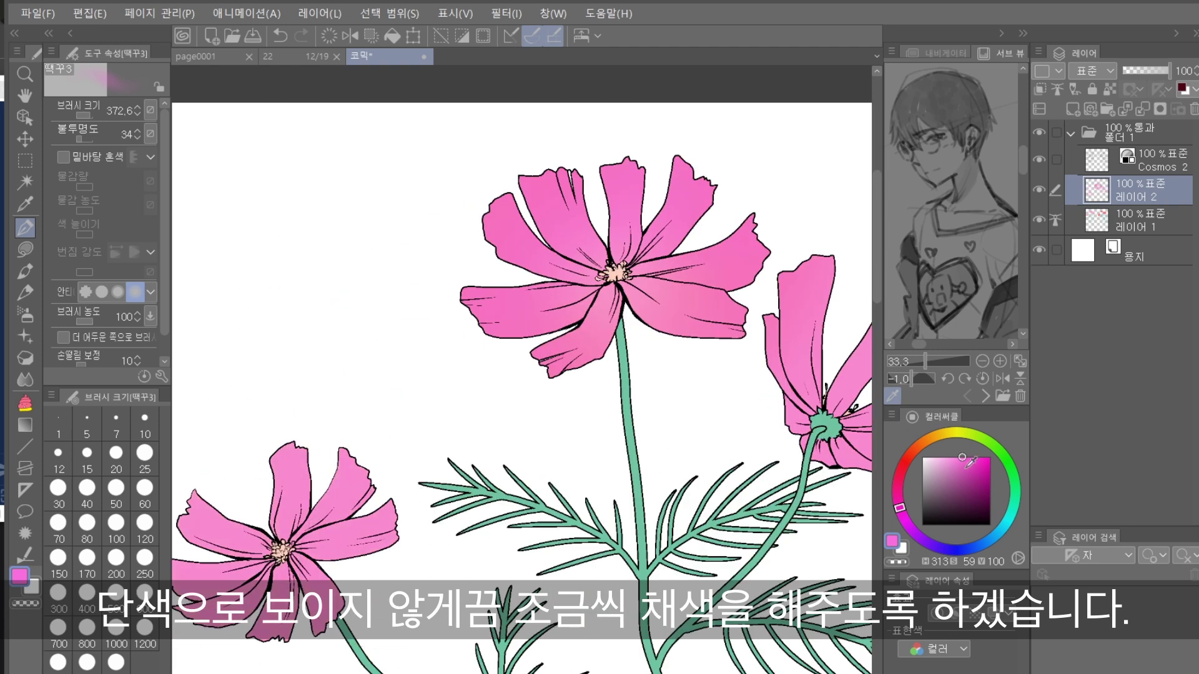
{"action": "left_click_drag", "start_coordinate": [962, 457], "coordinate": [949, 458]}
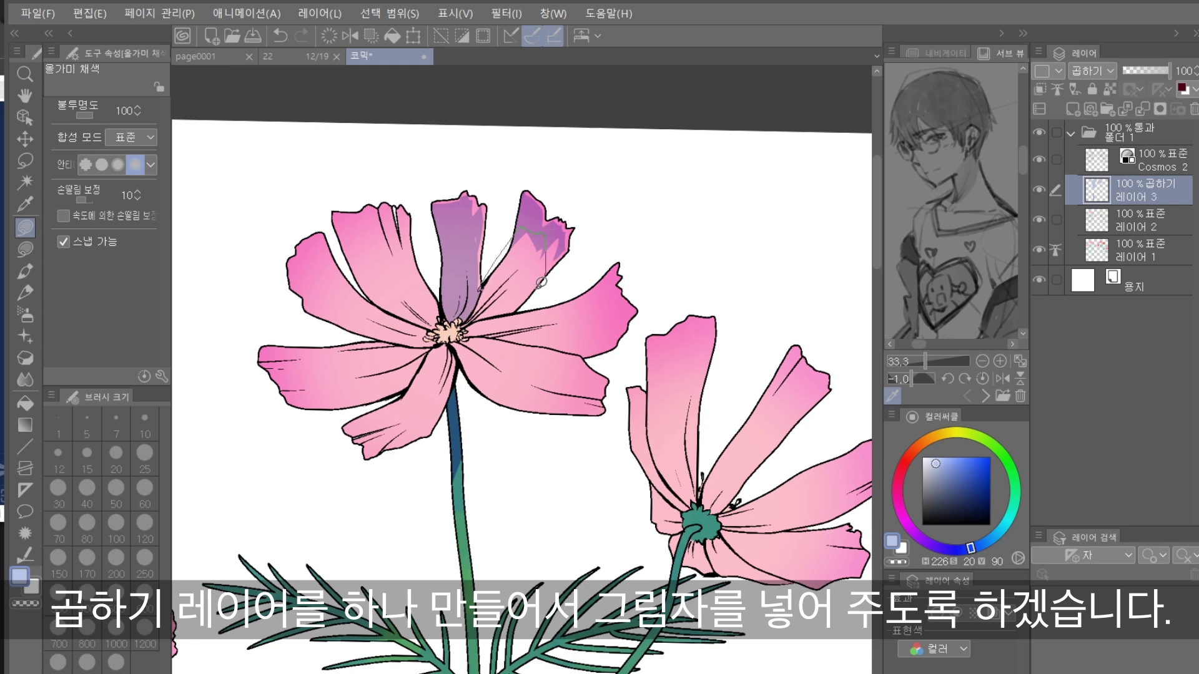
{"action": "left_click_drag", "start_coordinate": [550, 270], "coordinate": [505, 263]}
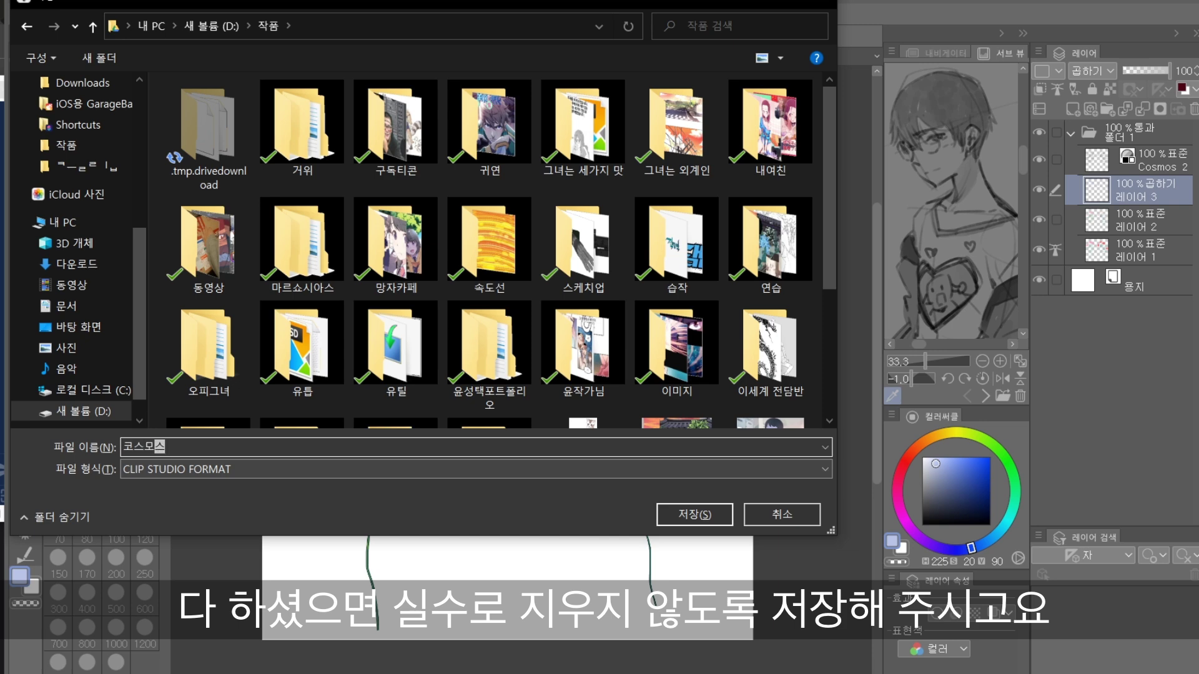
Save the file as 코스모스 in CLIP STUDIO FORMAT and convert 폴더 1 to a colour raster layer, keeping the original layers.
{"action": "key", "text": "Return"}
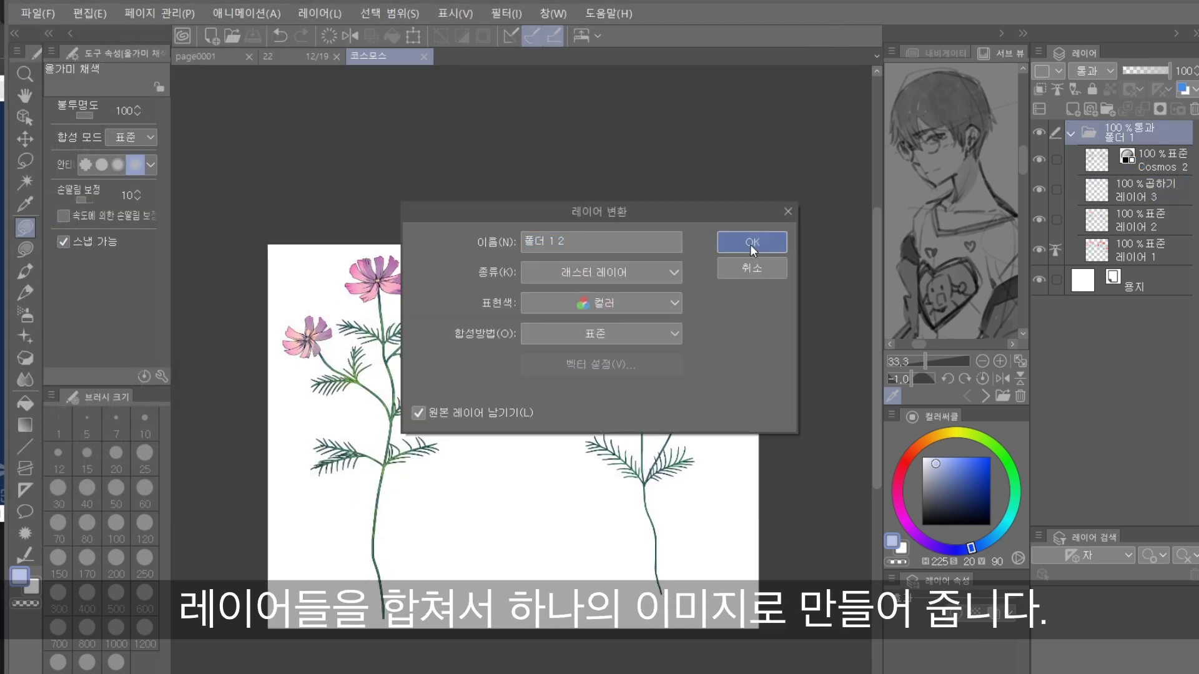
{"action": "left_click", "coordinate": [745, 245]}
Lasso the pink cosmos plant and register it as an image material in the 컬러패턴 folder.
{"action": "key", "text": "m"}
{"action": "mouse_move", "coordinate": [466, 263]}
{"action": "left_mouse_down"}
{"action": "mouse_move", "coordinate": [241, 463]}
{"action": "mouse_move", "coordinate": [300, 250]}
{"action": "mouse_move", "coordinate": [462, 316]}
{"action": "left_mouse_up"}
{"action": "scroll", "coordinate": [241, 463], "scroll_direction": "up", "scroll_amount": 2}
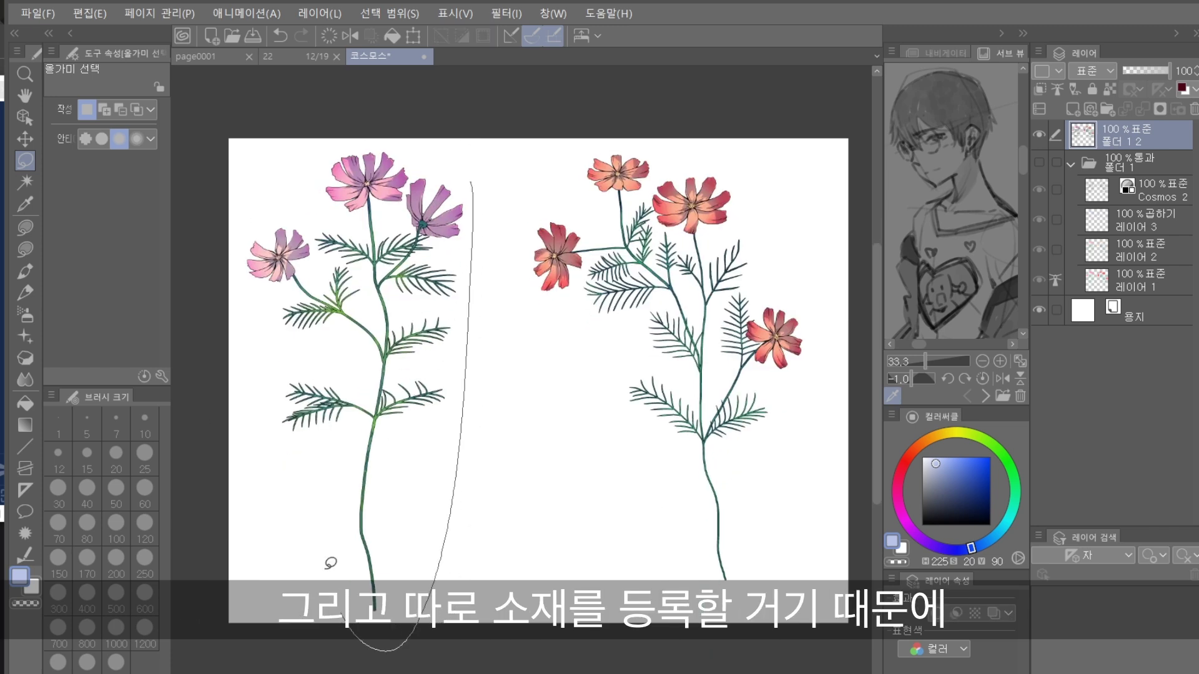
{"action": "left_click_drag", "start_coordinate": [462, 136], "coordinate": [484, 161]}
{"action": "left_click", "coordinate": [91, 13]}
{"action": "mouse_move", "coordinate": [311, 384]}
{"action": "left_click", "coordinate": [470, 387]}
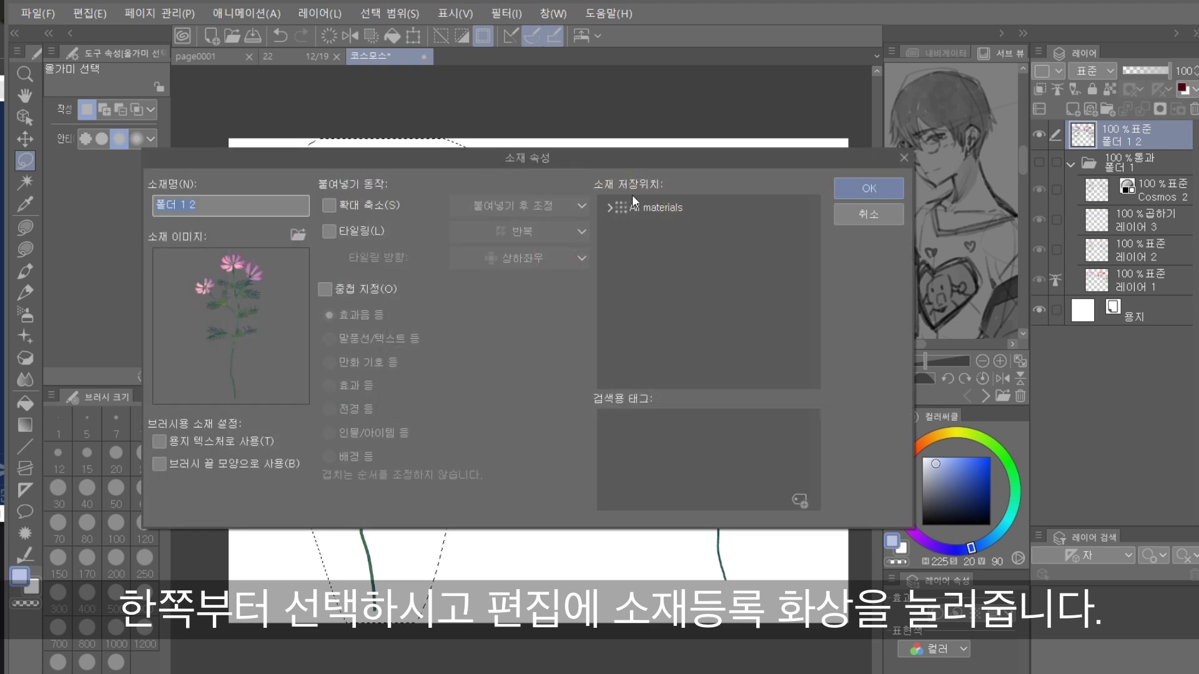
{"action": "left_click", "coordinate": [649, 230]}
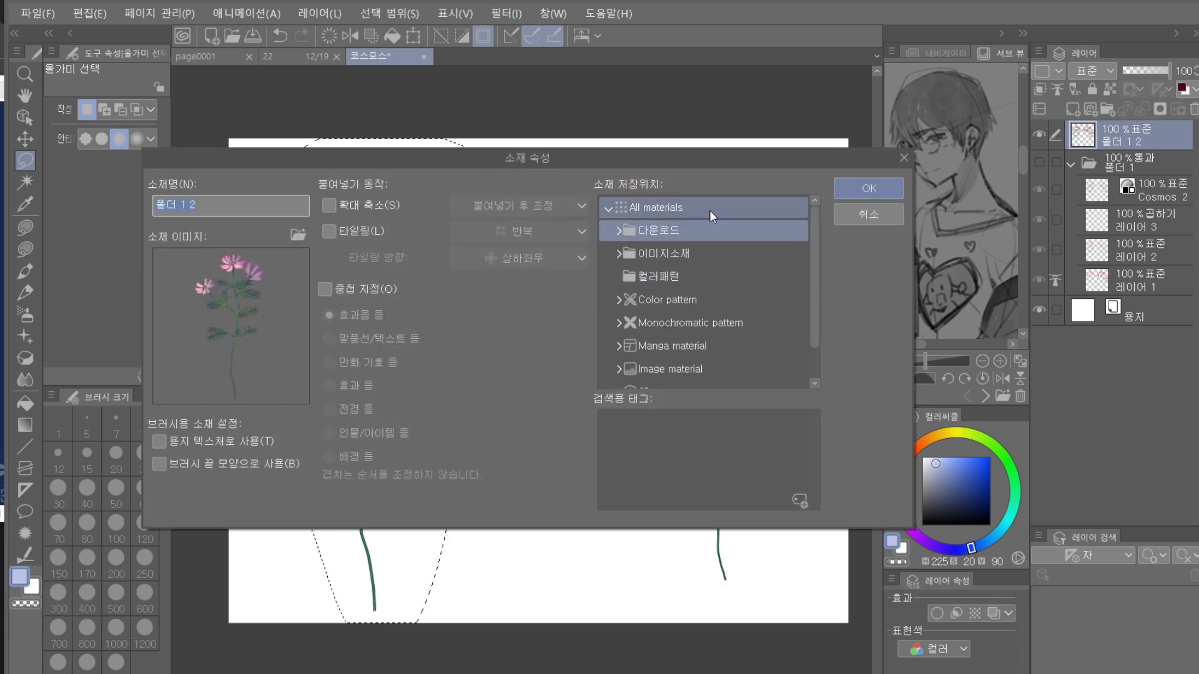
{"action": "left_click", "coordinate": [680, 276]}
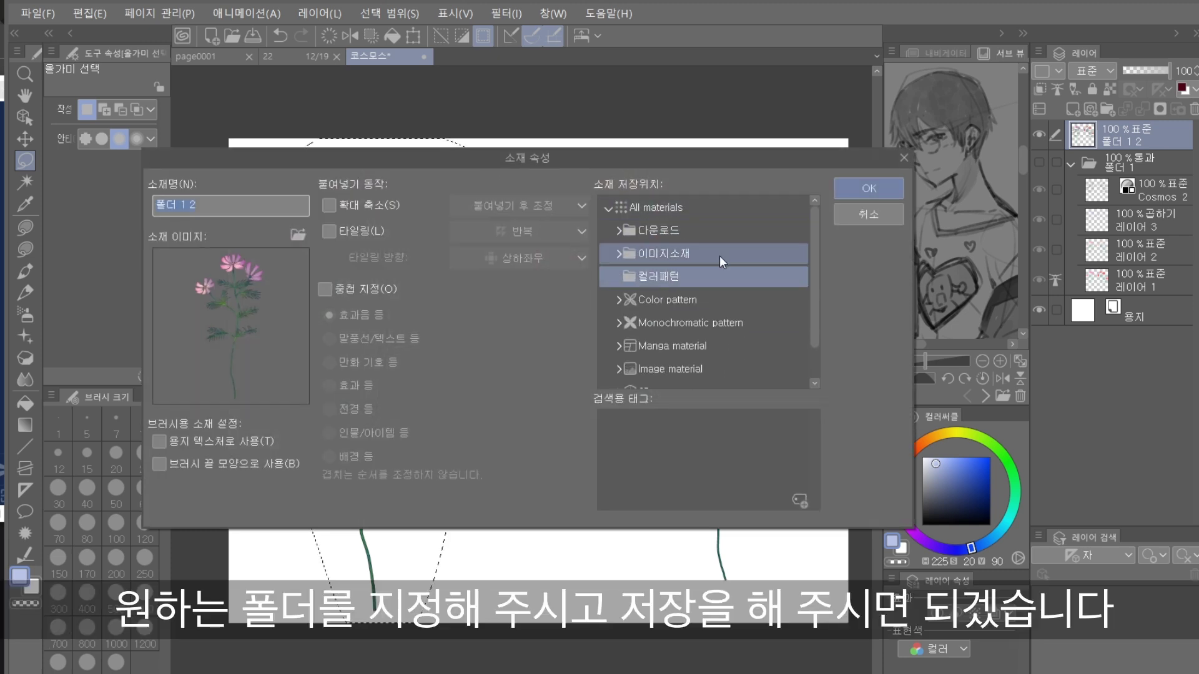
{"action": "left_click", "coordinate": [870, 188]}
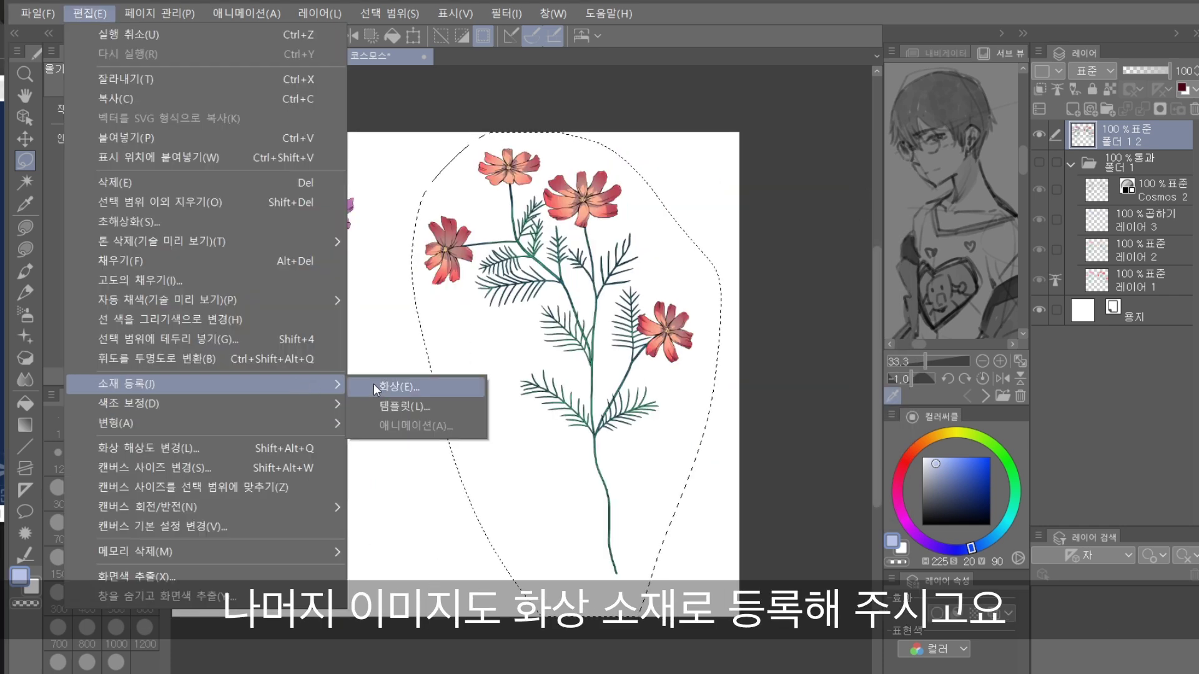
Register the selected red cosmos plant as an image material in the 컬러패턴 folder.
{"action": "left_click", "coordinate": [387, 383]}
{"action": "left_click", "coordinate": [686, 276]}
{"action": "left_click", "coordinate": [871, 188]}
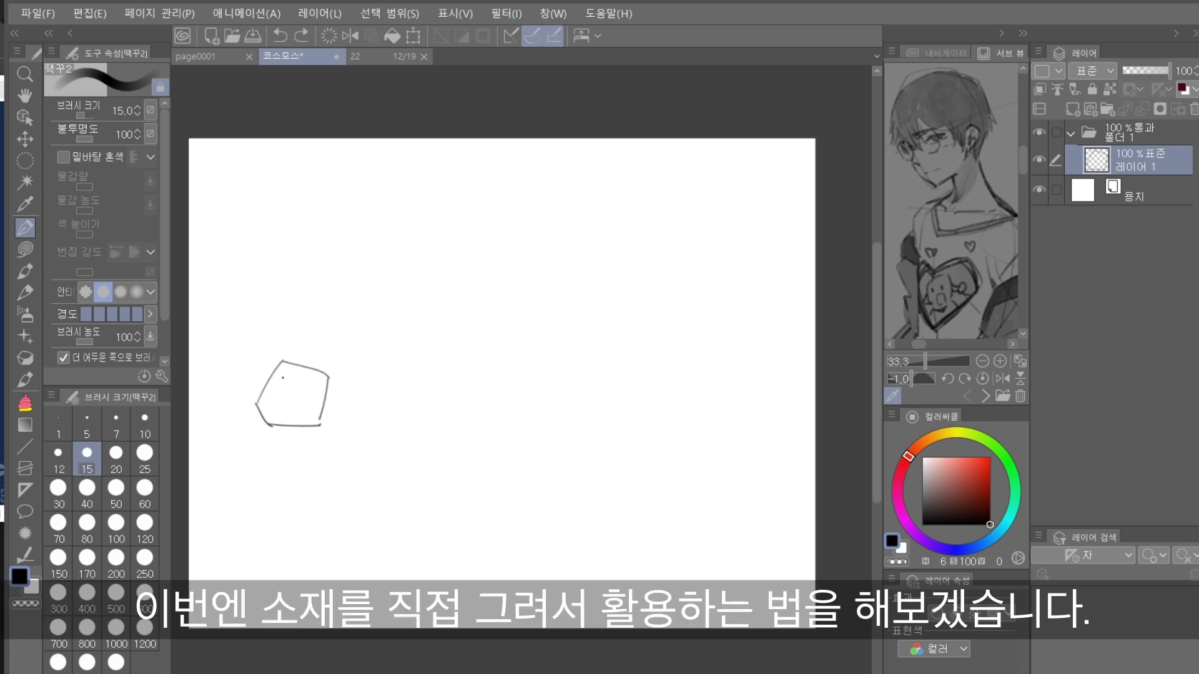
Draw several chipped, angular rocks in black with a size 15 brush and tone them with greyish brown (H 6, S 10, V 71).
{"action": "left_click_drag", "start_coordinate": [280, 366], "coordinate": [247, 412]}
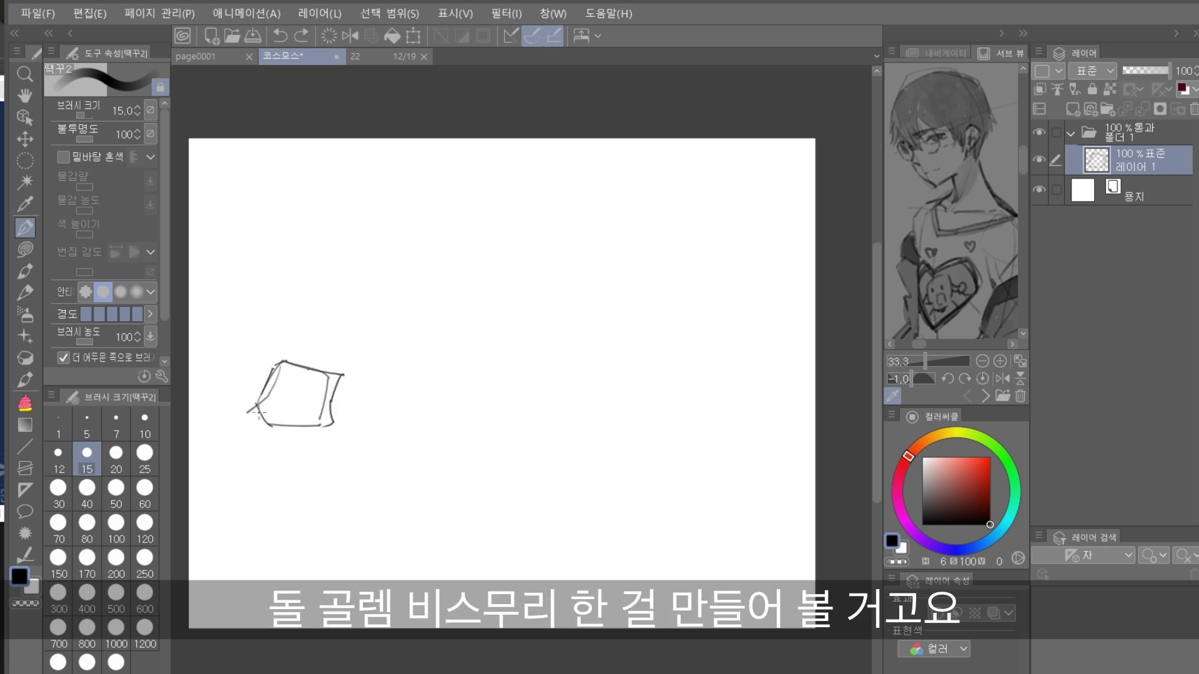
{"action": "left_click_drag", "start_coordinate": [342, 383], "coordinate": [340, 419]}
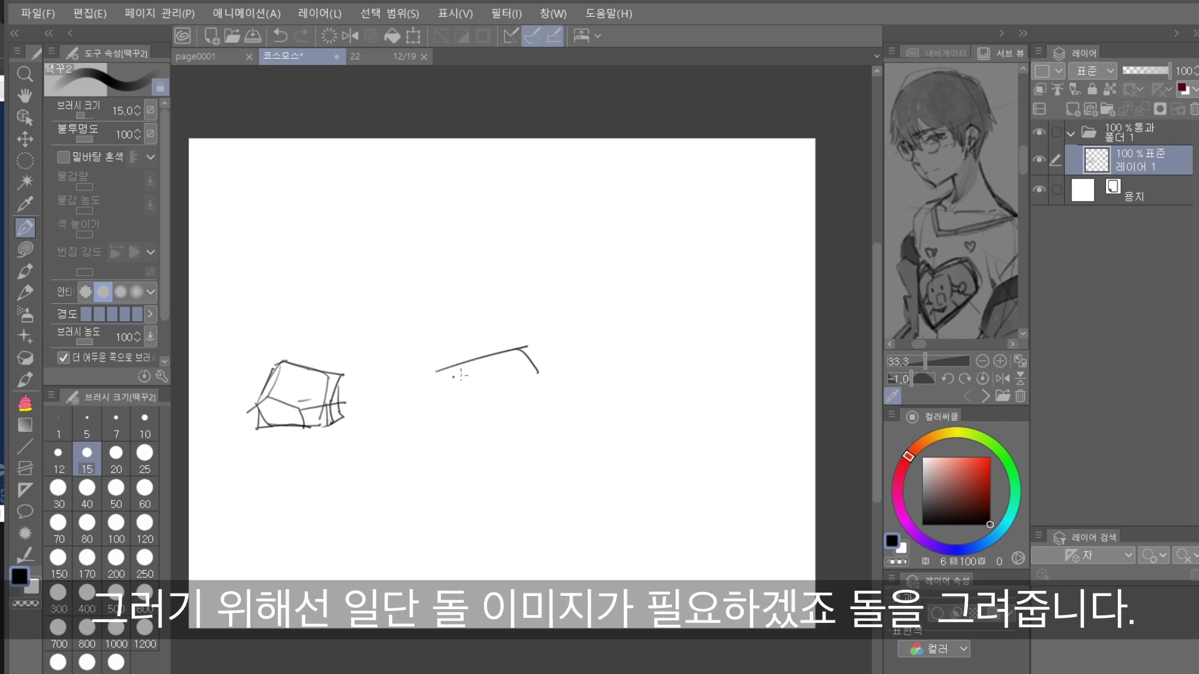
{"action": "left_click_drag", "start_coordinate": [446, 404], "coordinate": [459, 424]}
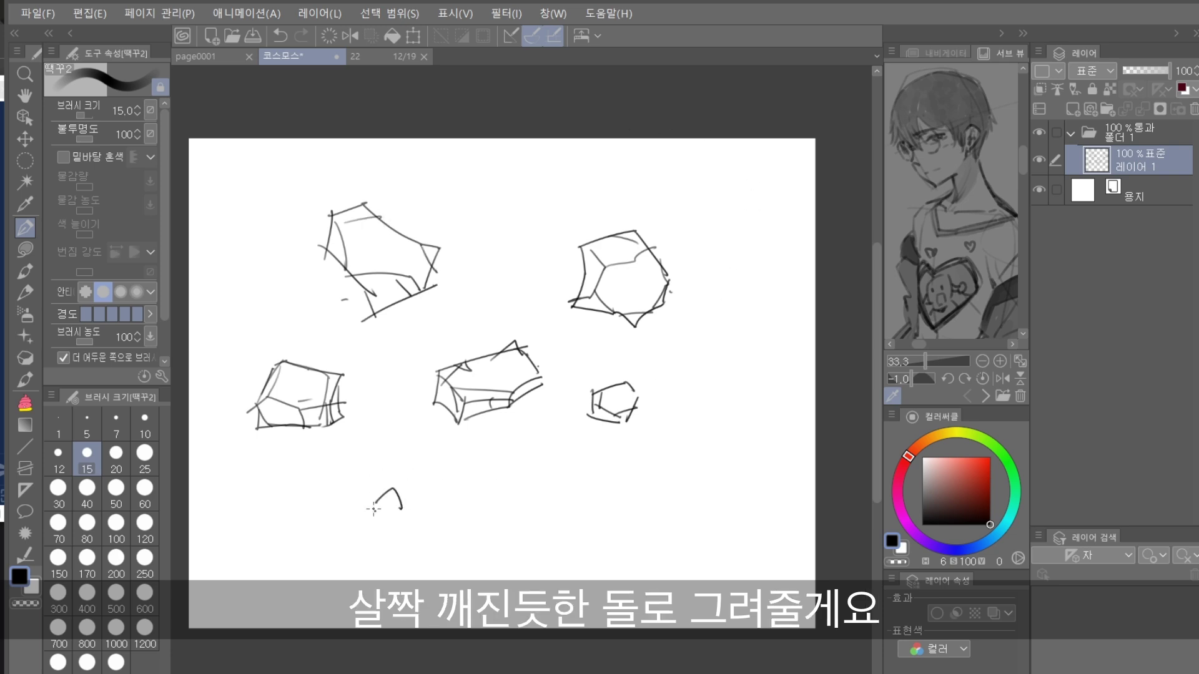
{"action": "left_click_drag", "start_coordinate": [609, 356], "coordinate": [632, 357]}
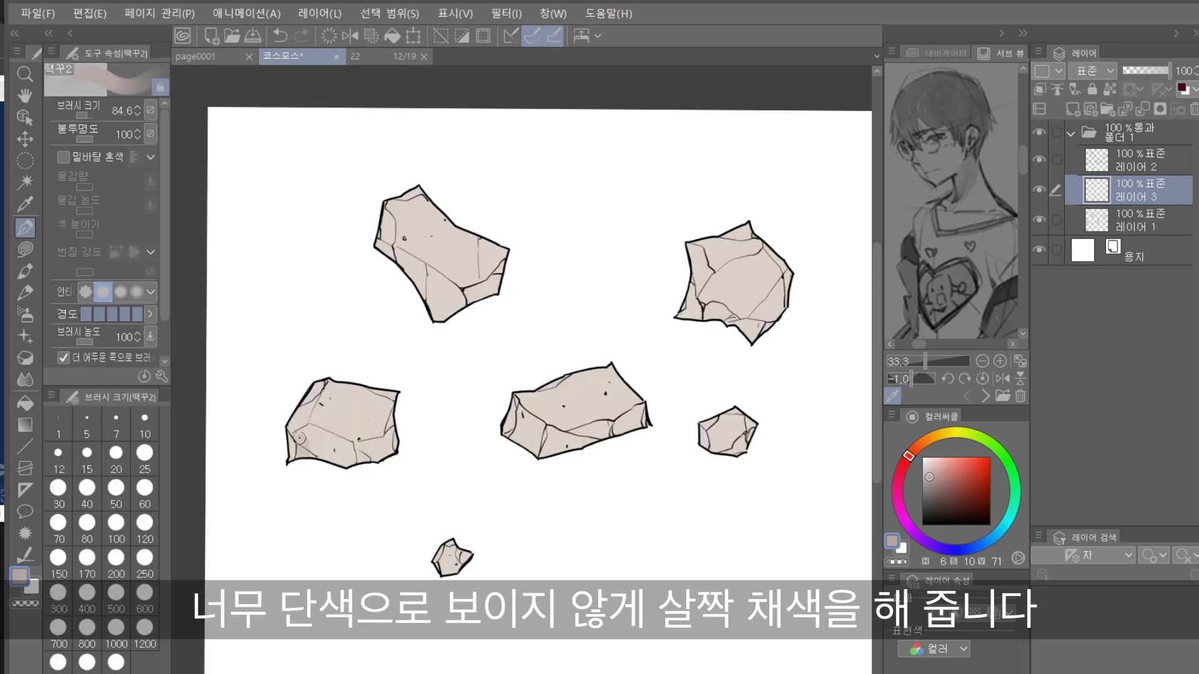
{"action": "mouse_move", "coordinate": [329, 461]}
{"action": "left_mouse_down"}
{"action": "mouse_move", "coordinate": [692, 310]}
{"action": "mouse_move", "coordinate": [737, 330]}
{"action": "left_mouse_up"}
Select the upper-left rock with a rectangle and register it as brush tip material 바위1 in the 컬러패턴 folder.
{"action": "left_click_drag", "start_coordinate": [269, 138], "coordinate": [498, 327]}
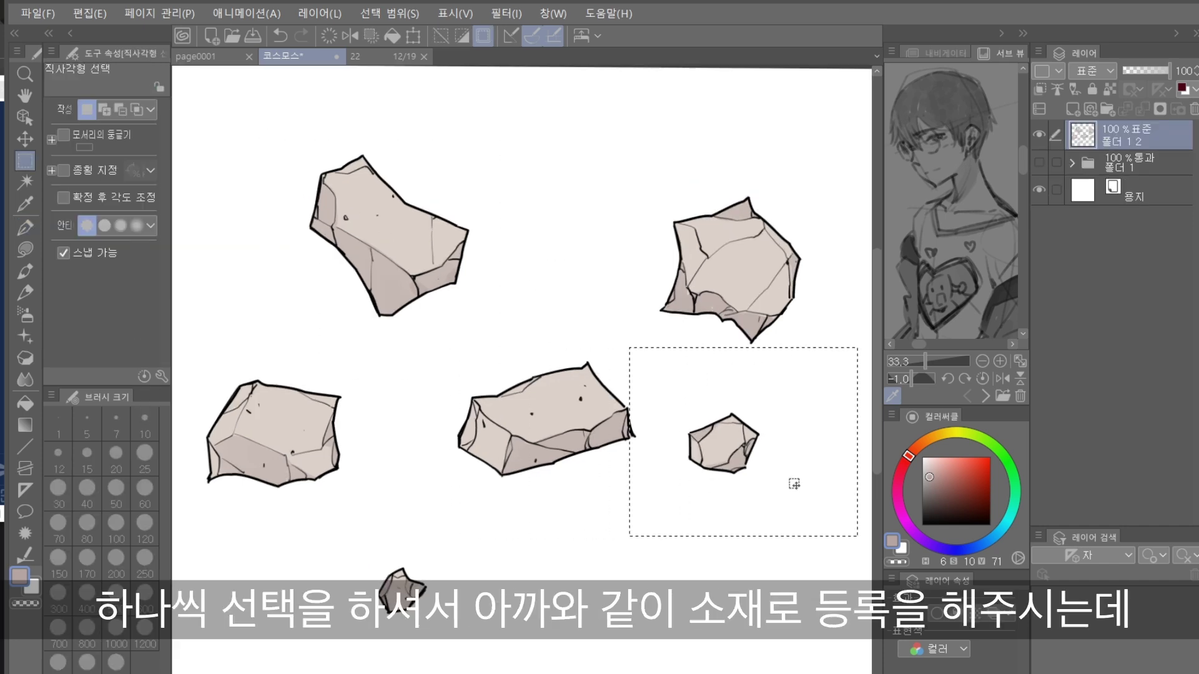
{"action": "scroll", "coordinate": [750, 462], "scroll_direction": "down", "scroll_amount": 3}
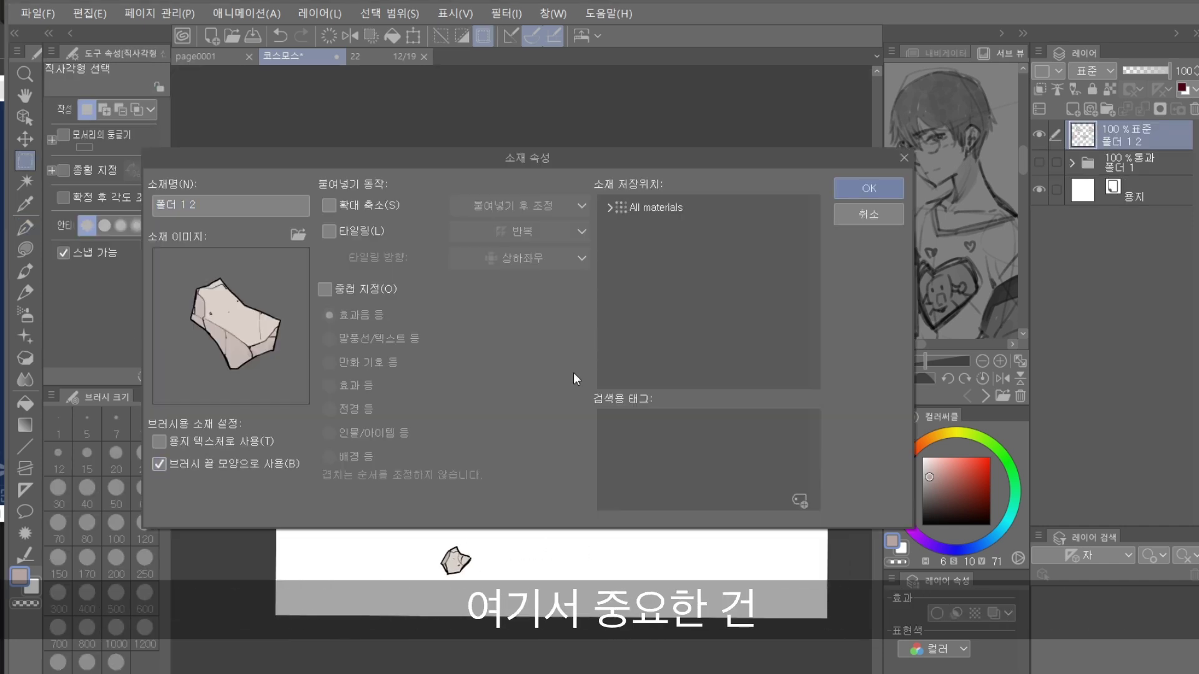
{"action": "left_click", "coordinate": [666, 253]}
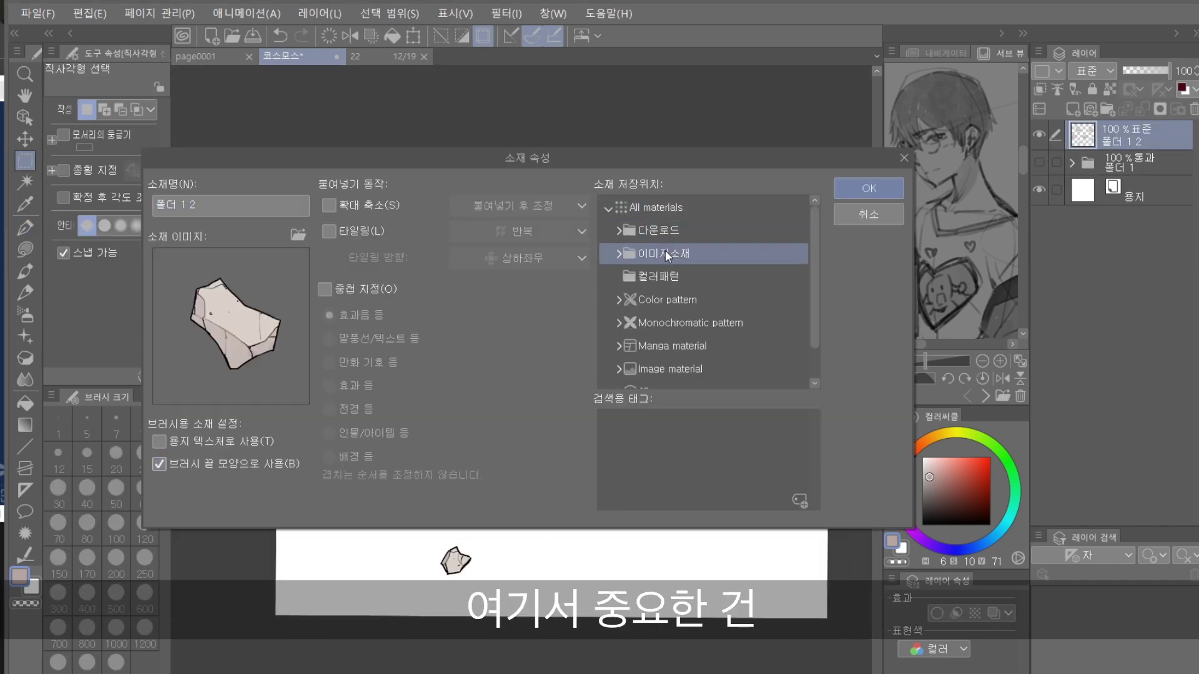
{"action": "left_click", "coordinate": [662, 276]}
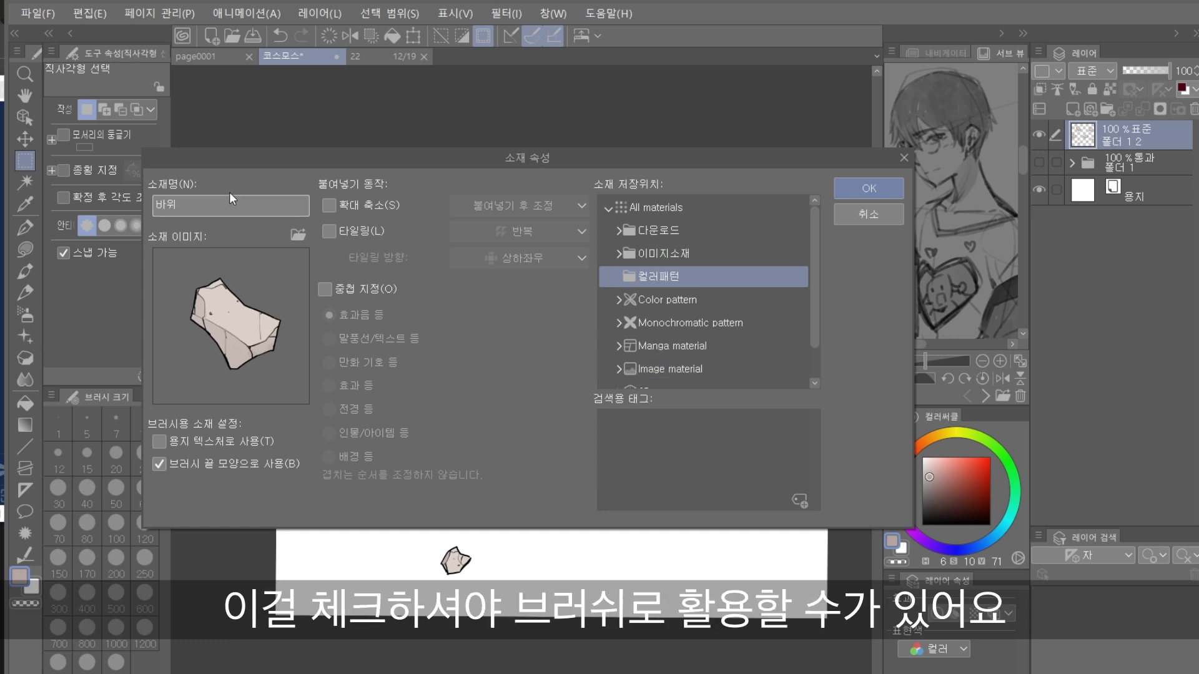
{"action": "left_click", "coordinate": [869, 188]}
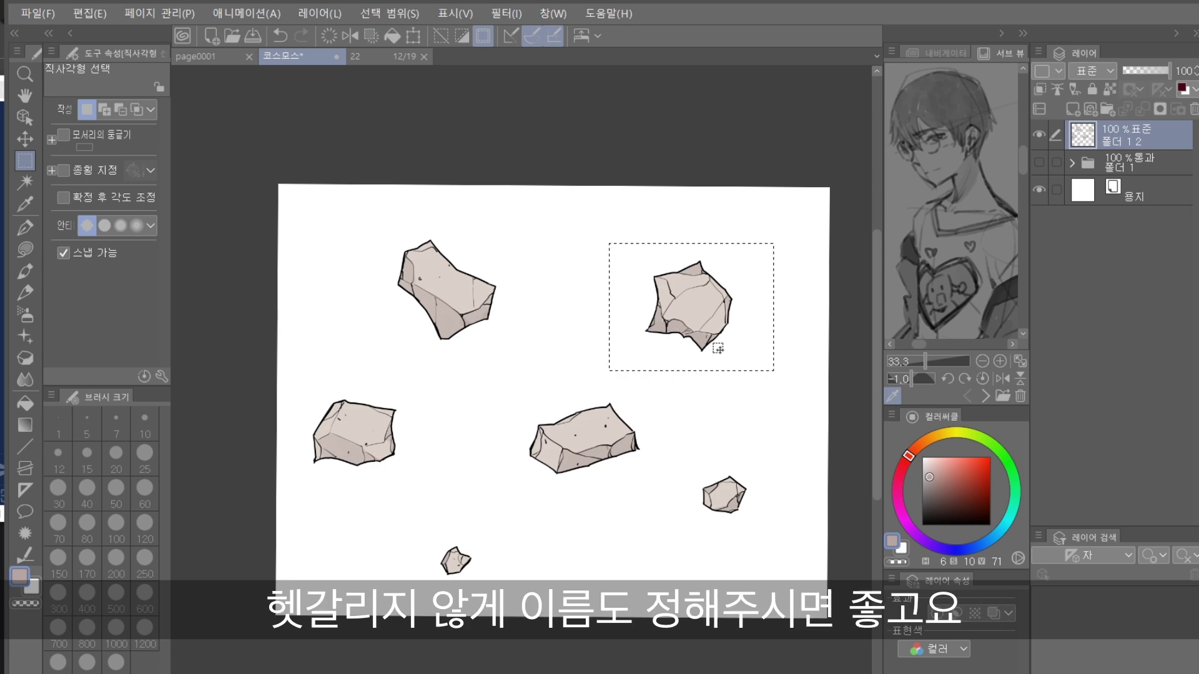
Register the selected upper-right rock as brush tip material 바위2 in the 컬러패턴 folder.
{"action": "left_click", "coordinate": [89, 13]}
{"action": "mouse_move", "coordinate": [160, 391]}
{"action": "left_click", "coordinate": [438, 391]}
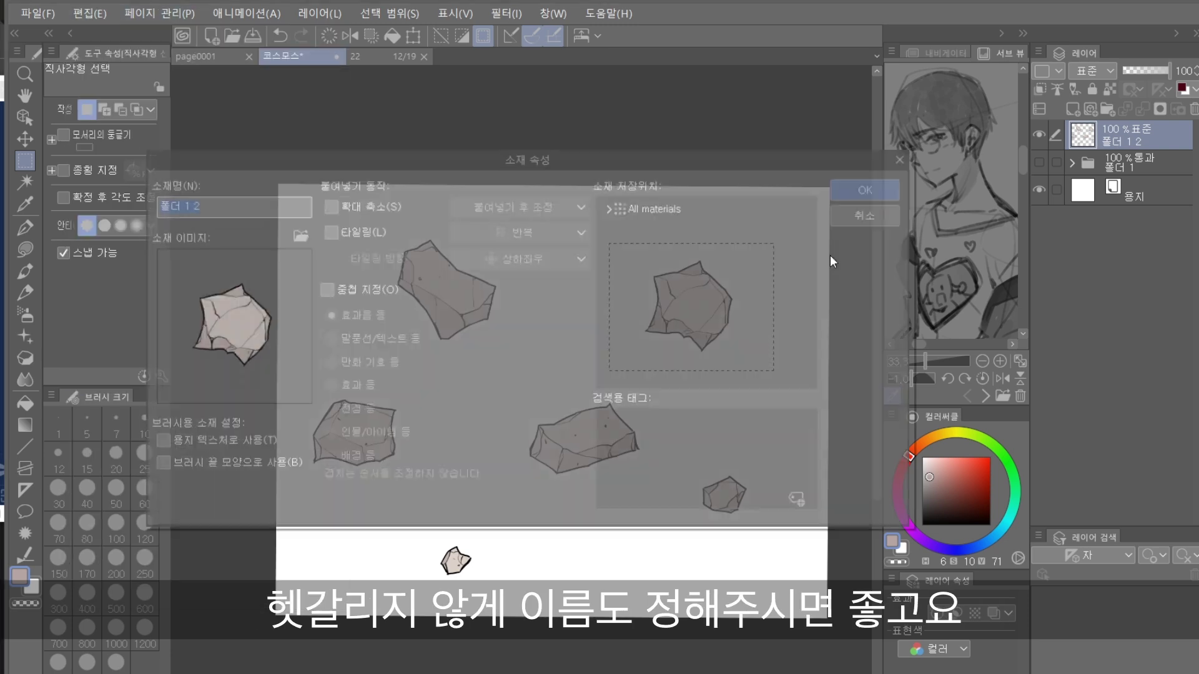
{"action": "left_click", "coordinate": [608, 208]}
{"action": "left_click", "coordinate": [619, 276]}
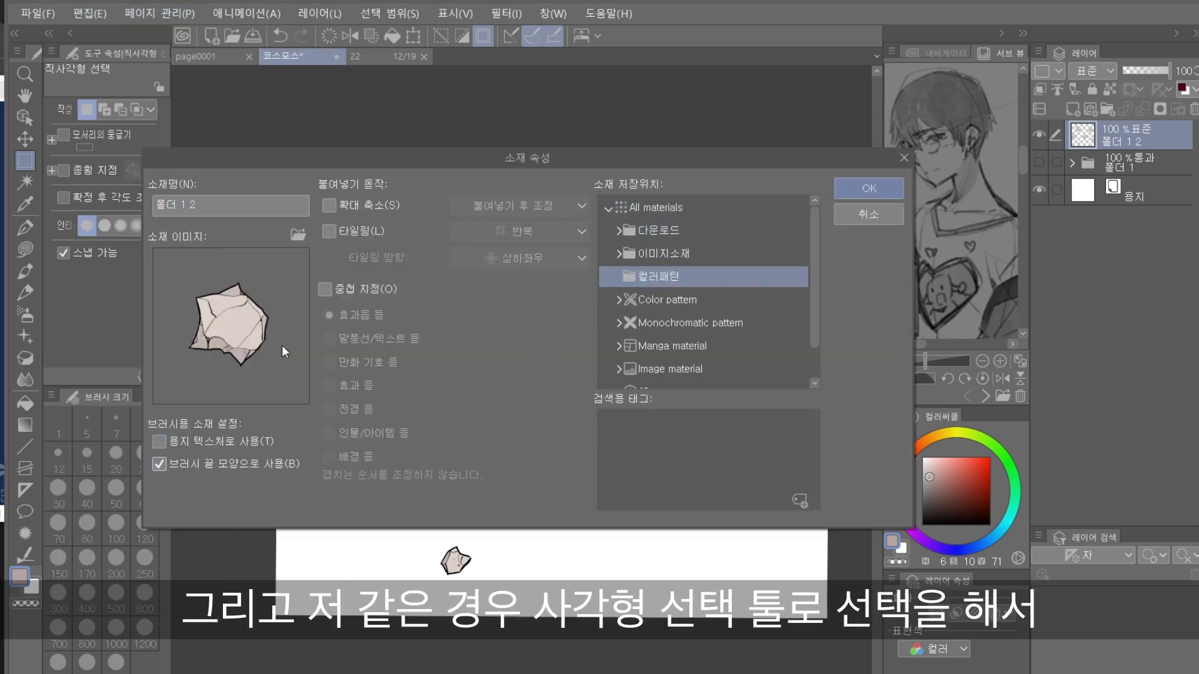
{"action": "left_click", "coordinate": [869, 188]}
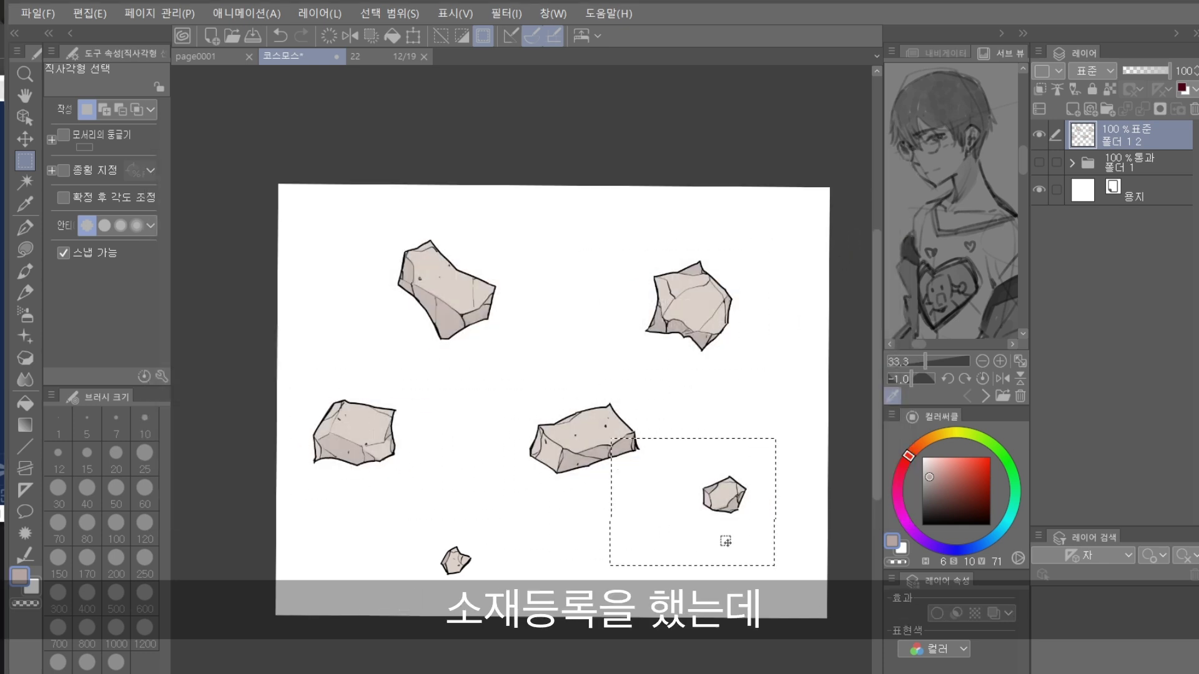
Centre the same-sized rectangular selection on the small rock at the canvas's lower right and register it as an image material.
{"action": "left_click_drag", "start_coordinate": [726, 542], "coordinate": [761, 532]}
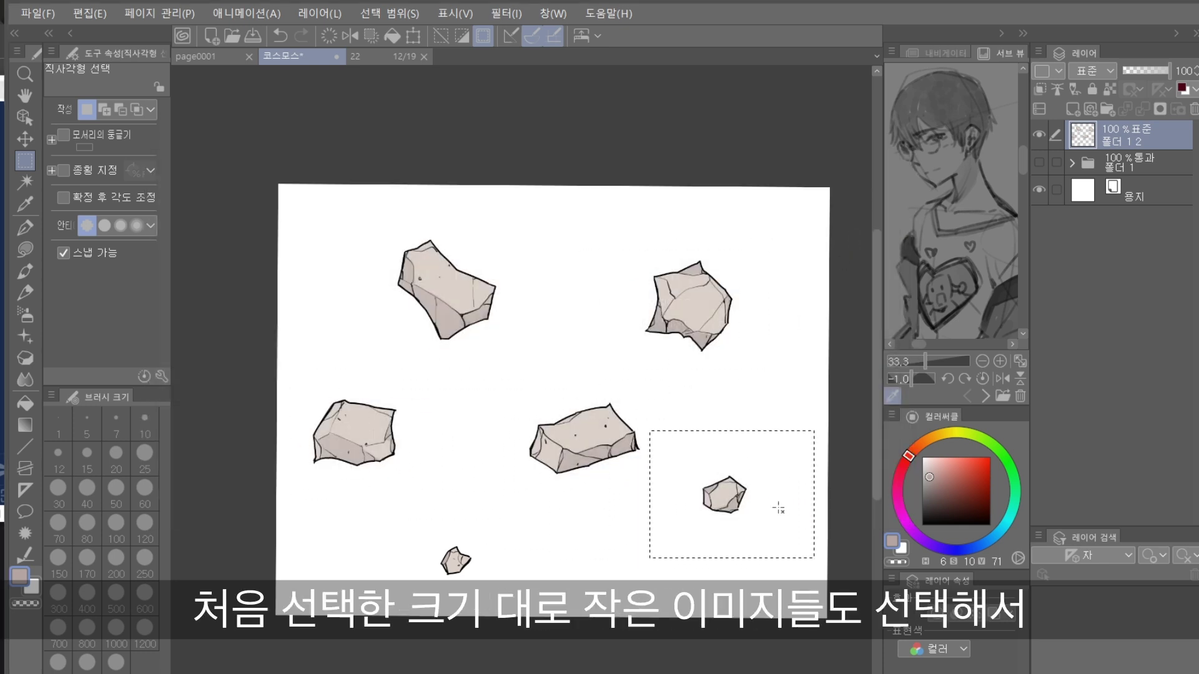
{"action": "left_click", "coordinate": [90, 13]}
{"action": "mouse_move", "coordinate": [187, 388]}
{"action": "left_click", "coordinate": [381, 385]}
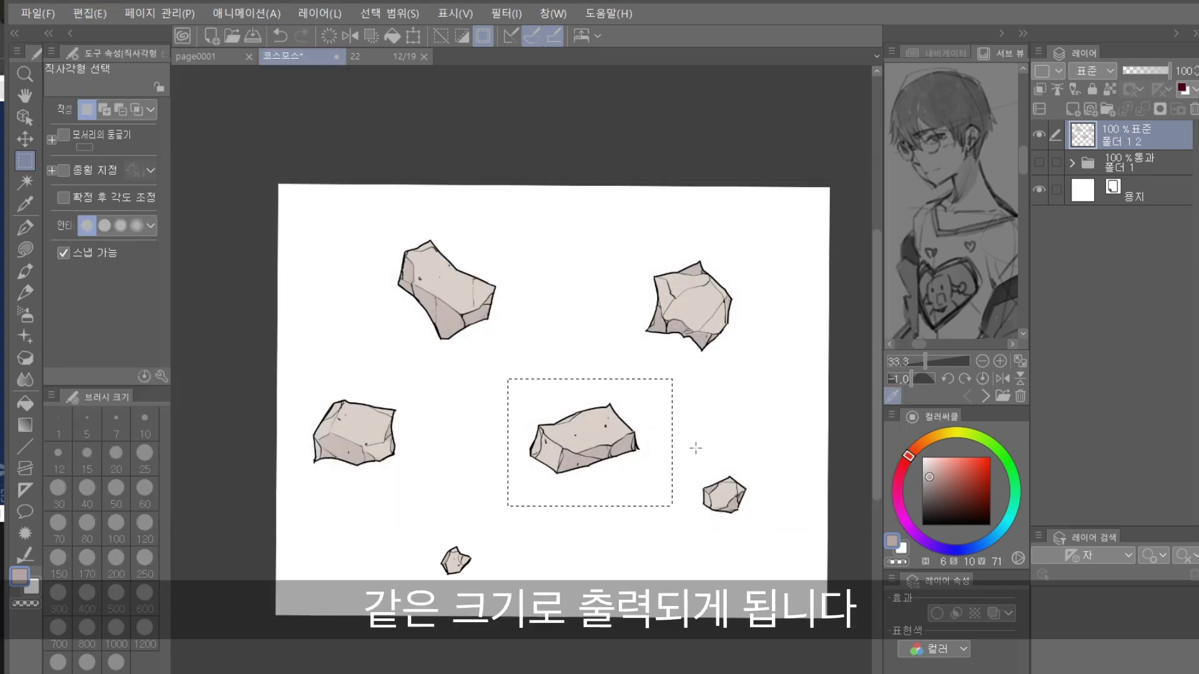
Register the selected elongated rock in the middle of the canvas as an image material.
{"action": "left_click", "coordinate": [89, 13]}
{"action": "mouse_move", "coordinate": [133, 388]}
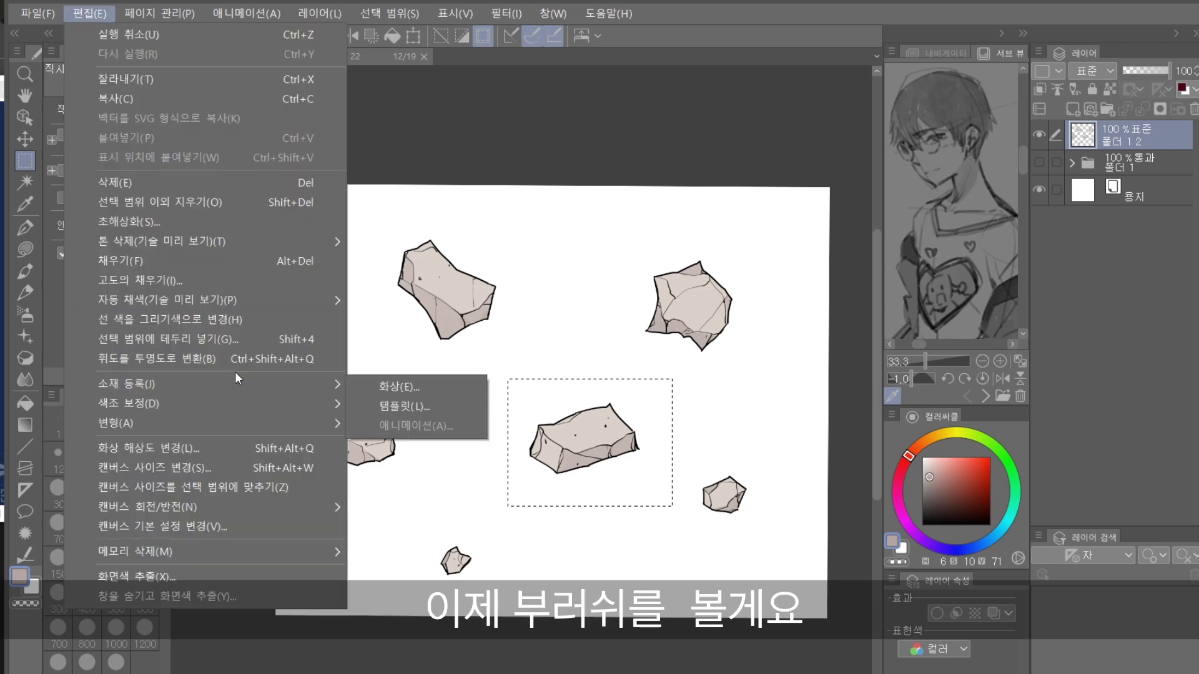
{"action": "left_click", "coordinate": [524, 390]}
Duplicate the 땍꾸 펜터치3 brush as 바위 and set its brush tip shape to material, opening the tip selection.
{"action": "left_click", "coordinate": [666, 123]}
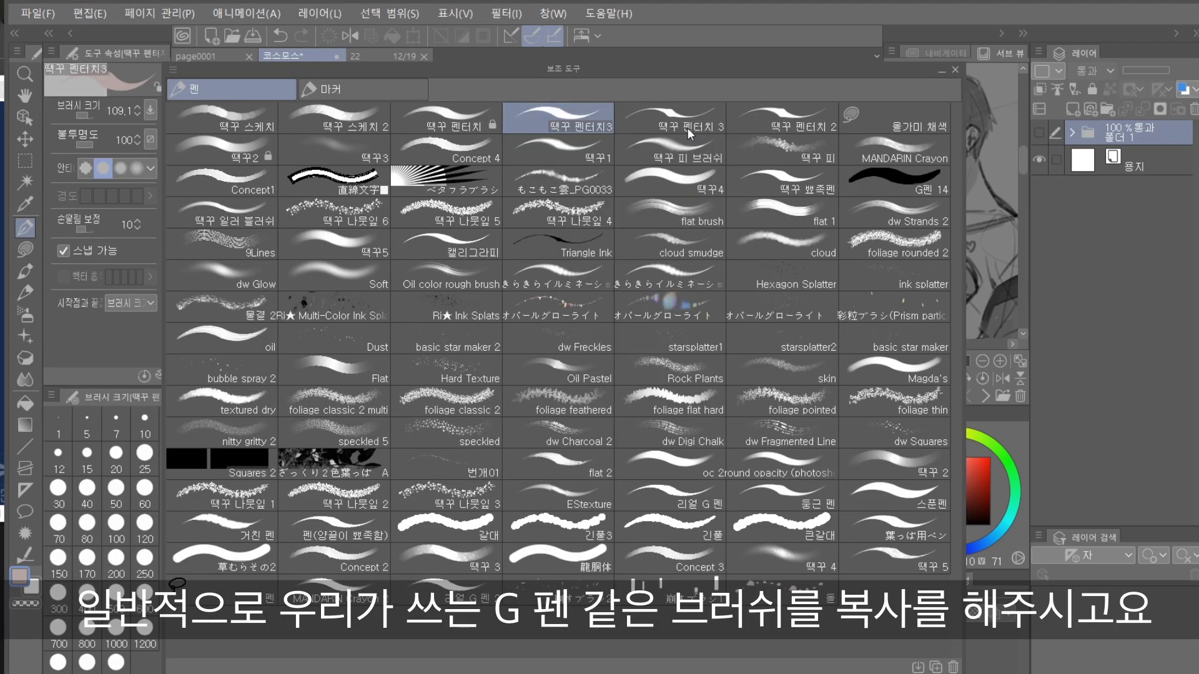
{"action": "key", "text": "Return"}
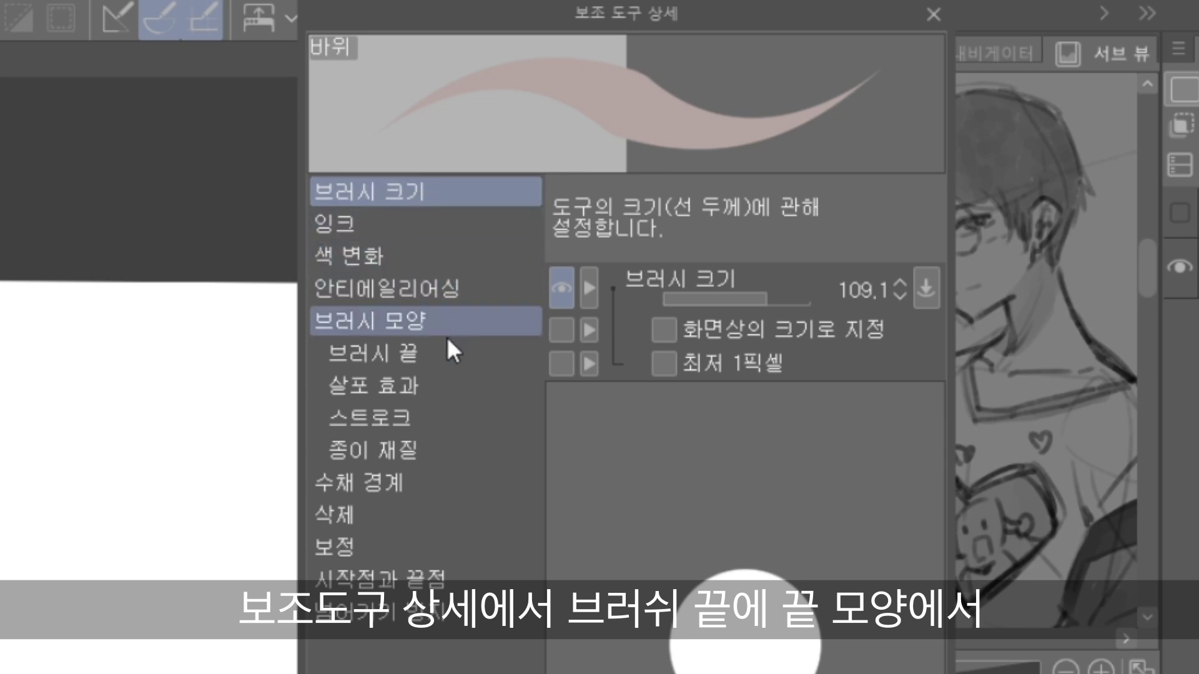
{"action": "left_click", "coordinate": [444, 357]}
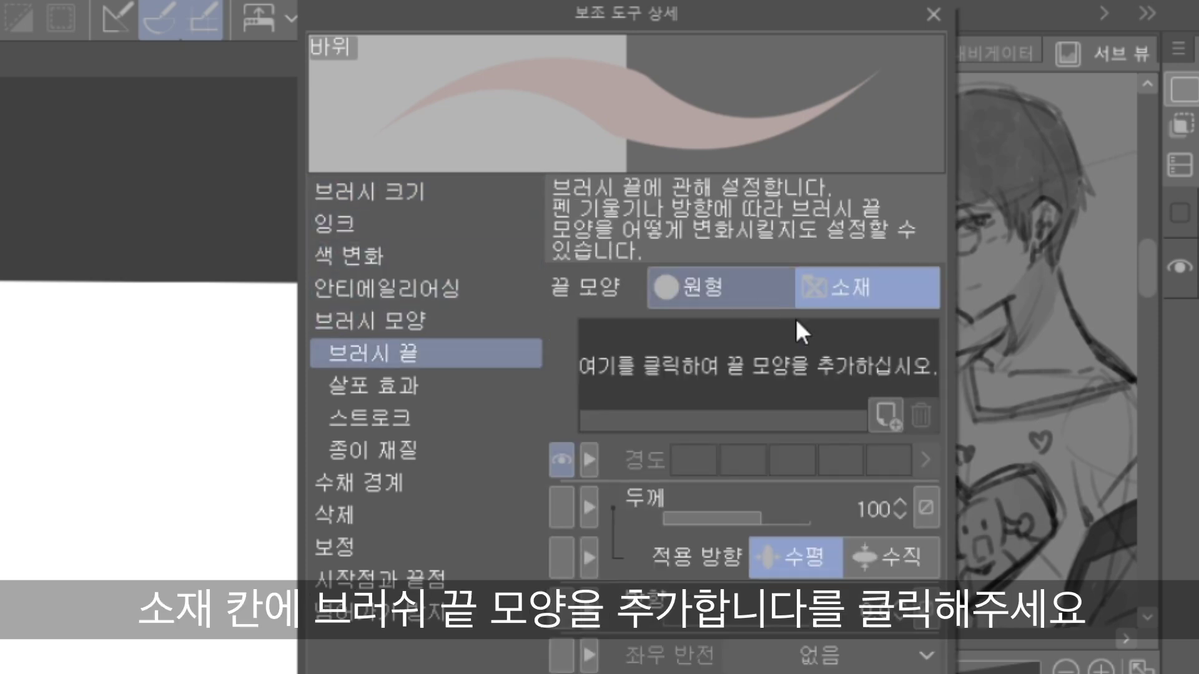
{"action": "left_click", "coordinate": [885, 411]}
Select the rock materials from 바위1 through 바위6 and add them together as the brush's tip shapes.
{"action": "left_click", "coordinate": [911, 496]}
{"action": "left_click", "coordinate": [911, 200]}
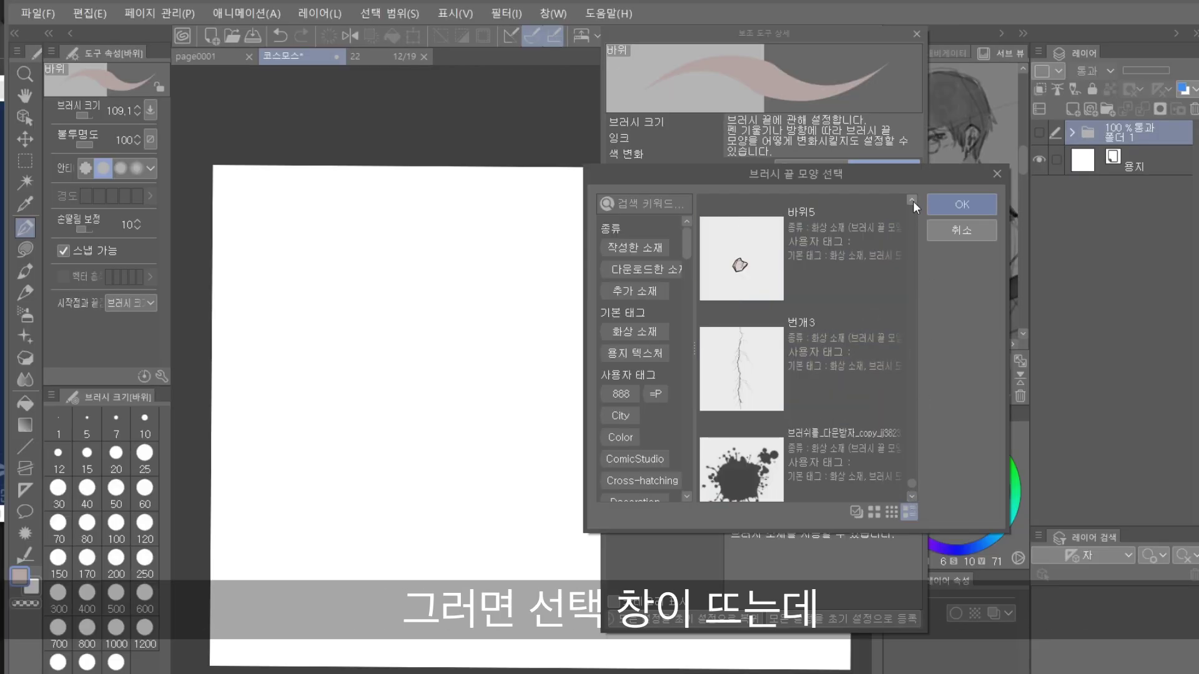
{"action": "left_click", "coordinate": [913, 201]}
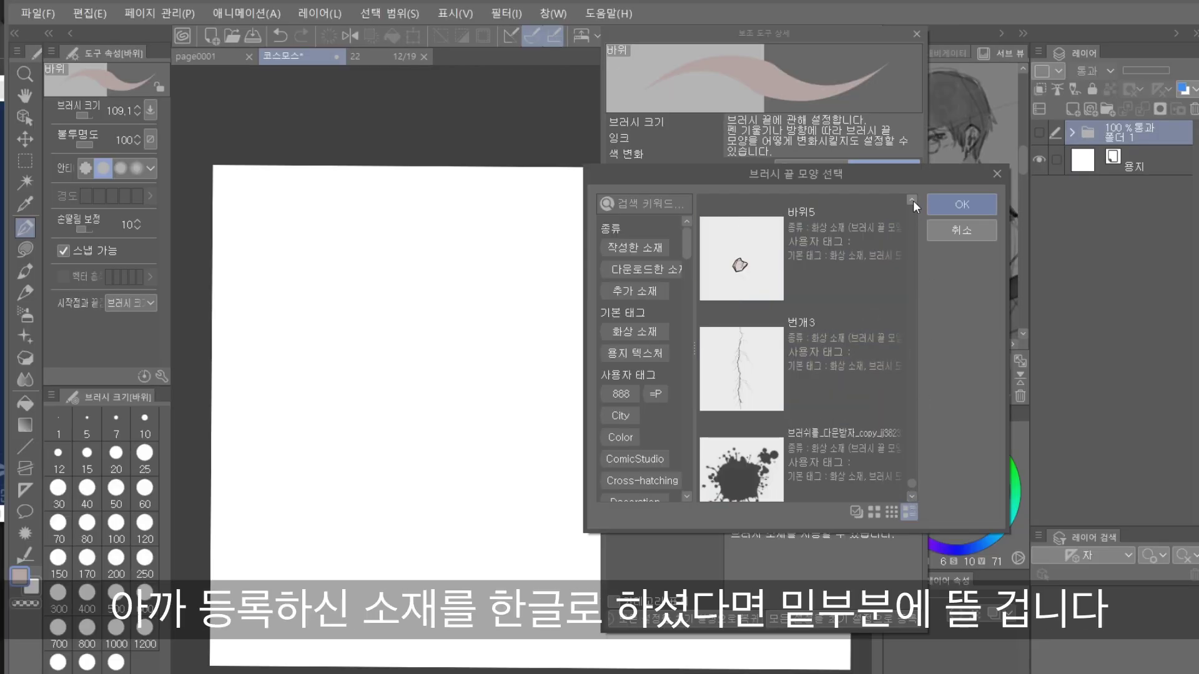
{"action": "left_click", "coordinate": [912, 497]}
{"action": "left_click", "coordinate": [911, 496]}
{"action": "left_click", "coordinate": [913, 198]}
{"action": "left_click", "coordinate": [913, 198]}
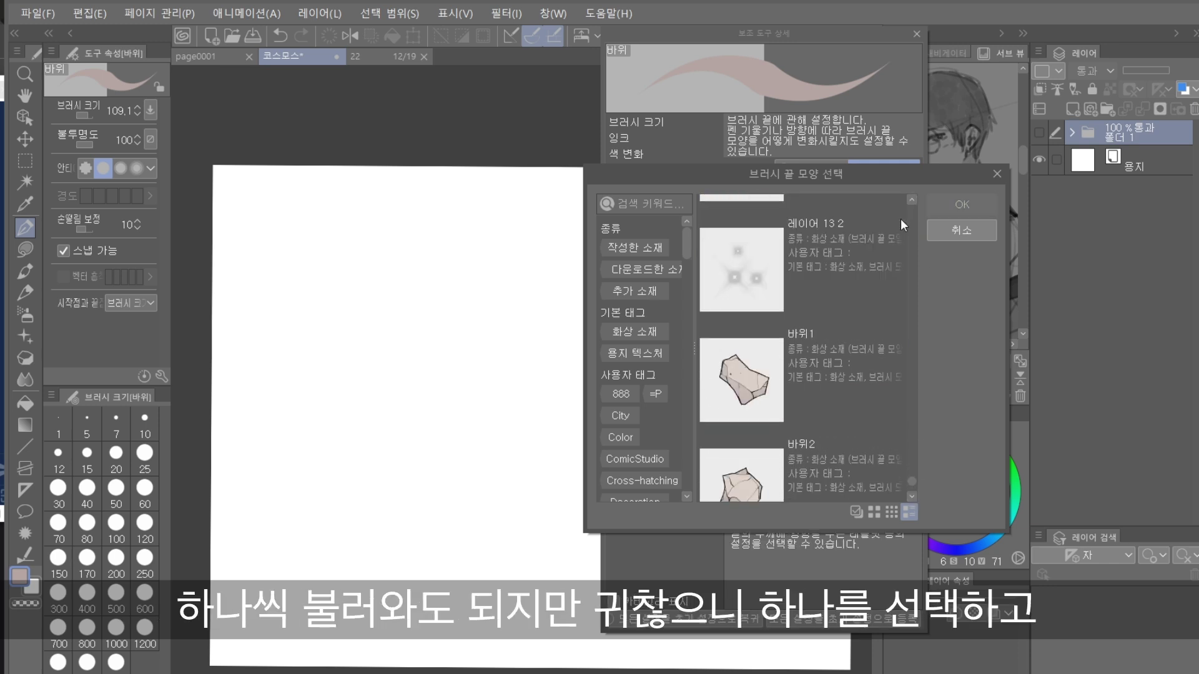
{"action": "left_click", "coordinate": [900, 373]}
{"action": "left_click", "coordinate": [913, 497]}
{"action": "left_click", "coordinate": [913, 499]}
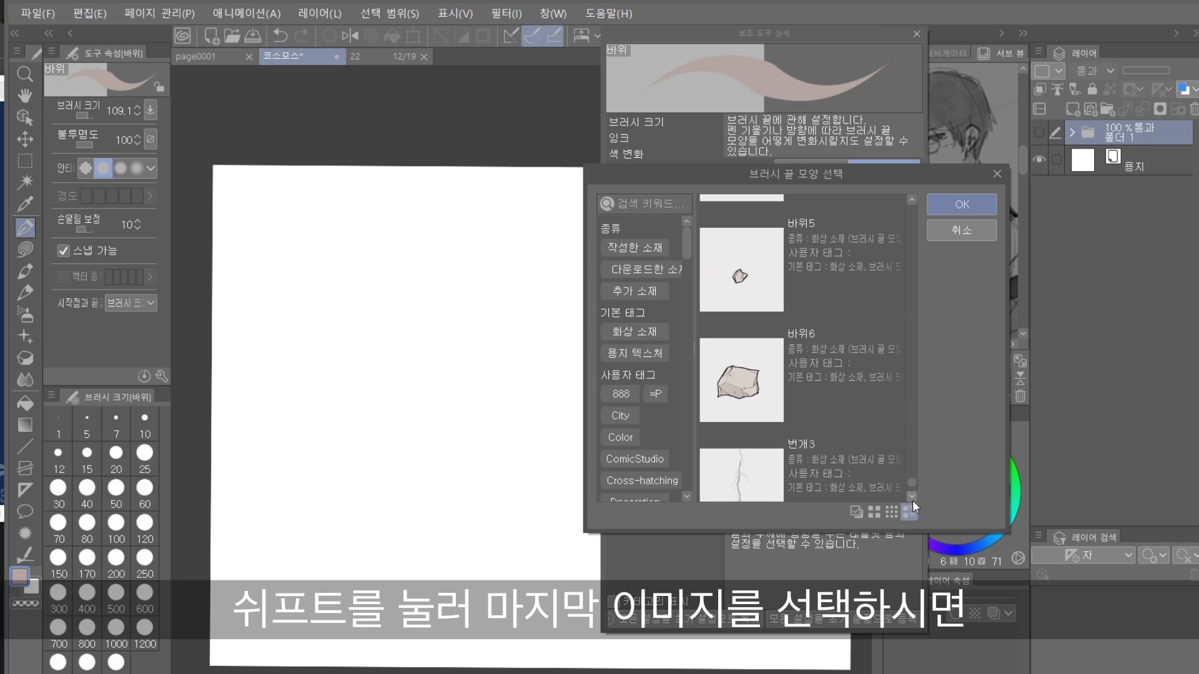
{"action": "left_click", "coordinate": [838, 385], "text": "shift"}
{"action": "left_click", "coordinate": [961, 205]}
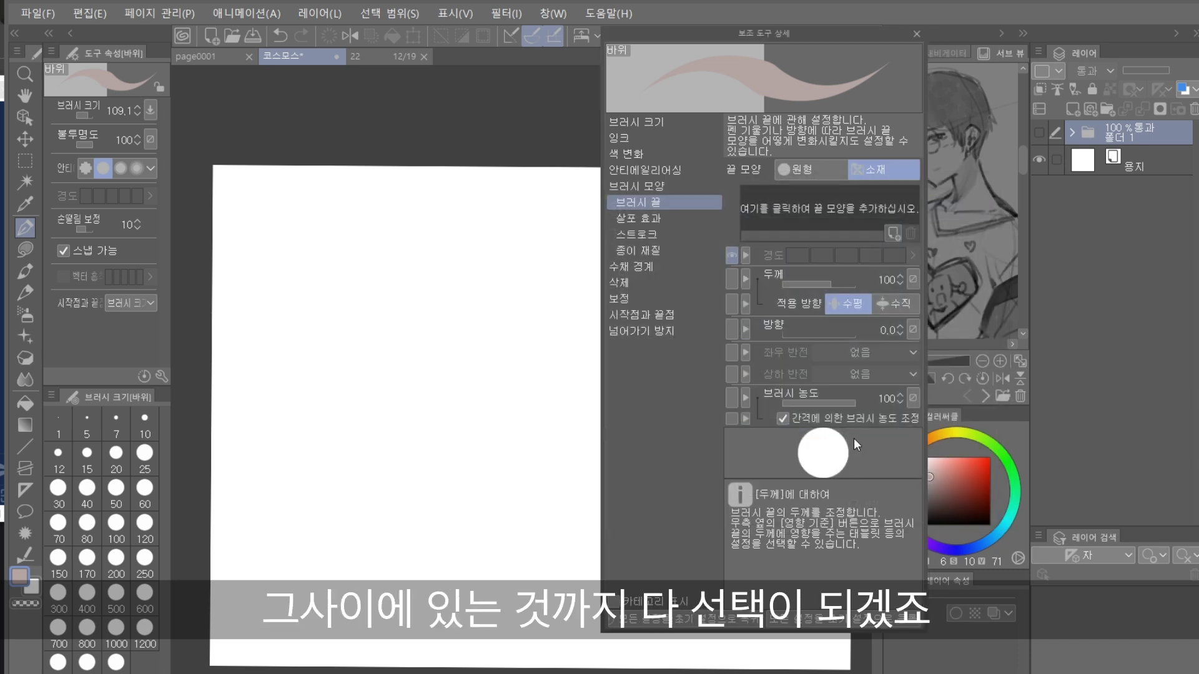
Create a new raster layer and try out the rock brush on it, undoing the test strokes.
{"action": "key", "text": "ctrl+shift+n"}
{"action": "key", "text": "Return"}
{"action": "mouse_move", "coordinate": [288, 387]}
{"action": "left_mouse_down"}
{"action": "mouse_move", "coordinate": [527, 330]}
{"action": "mouse_move", "coordinate": [442, 484]}
{"action": "left_mouse_up"}
{"action": "key", "text": "ctrl+z"}
{"action": "mouse_move", "coordinate": [273, 359]}
{"action": "left_mouse_down"}
{"action": "mouse_move", "coordinate": [445, 264]}
{"action": "mouse_move", "coordinate": [558, 547]}
{"action": "left_mouse_up"}
{"action": "key", "text": "ctrl+z"}
Set the rock brush's stroke gap to a fixed 97.8 and test it with scattered strokes on the canvas.
{"action": "left_click", "coordinate": [637, 234]}
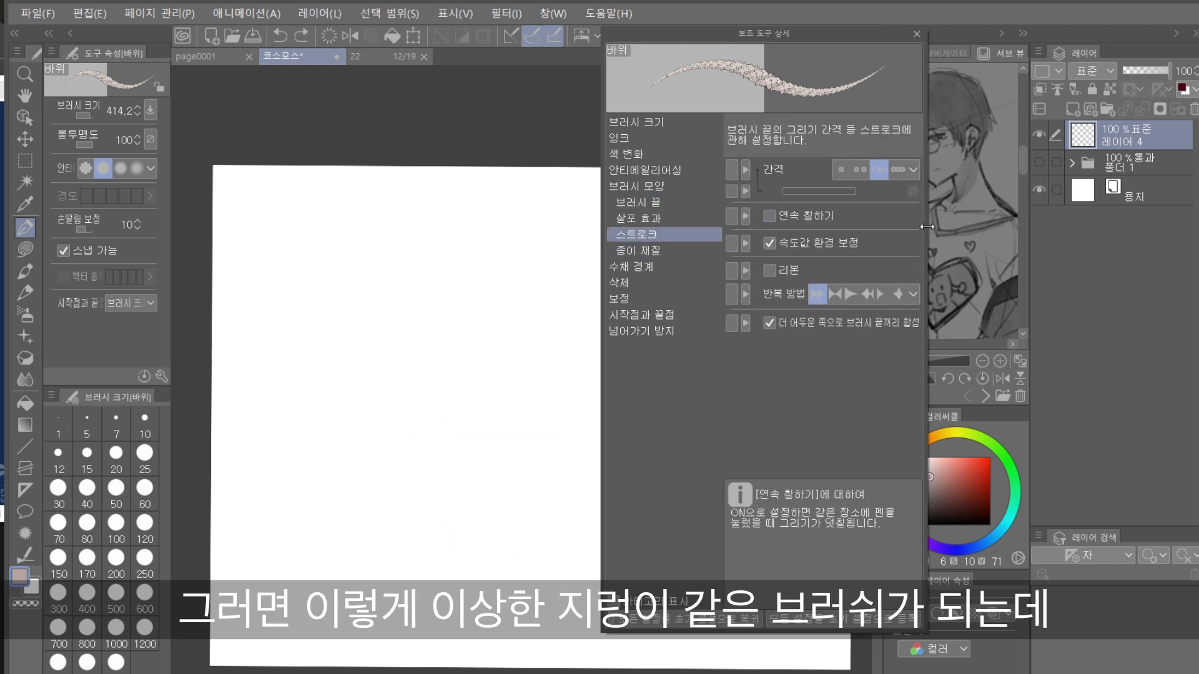
{"action": "left_click", "coordinate": [841, 169]}
{"action": "left_click_drag", "start_coordinate": [803, 192], "coordinate": [832, 194]}
{"action": "mouse_move", "coordinate": [317, 403]}
{"action": "left_mouse_down"}
{"action": "mouse_move", "coordinate": [448, 470]}
{"action": "mouse_move", "coordinate": [366, 441]}
{"action": "mouse_move", "coordinate": [471, 479]}
{"action": "left_mouse_up"}
{"action": "key", "text": "ctrl+z"}
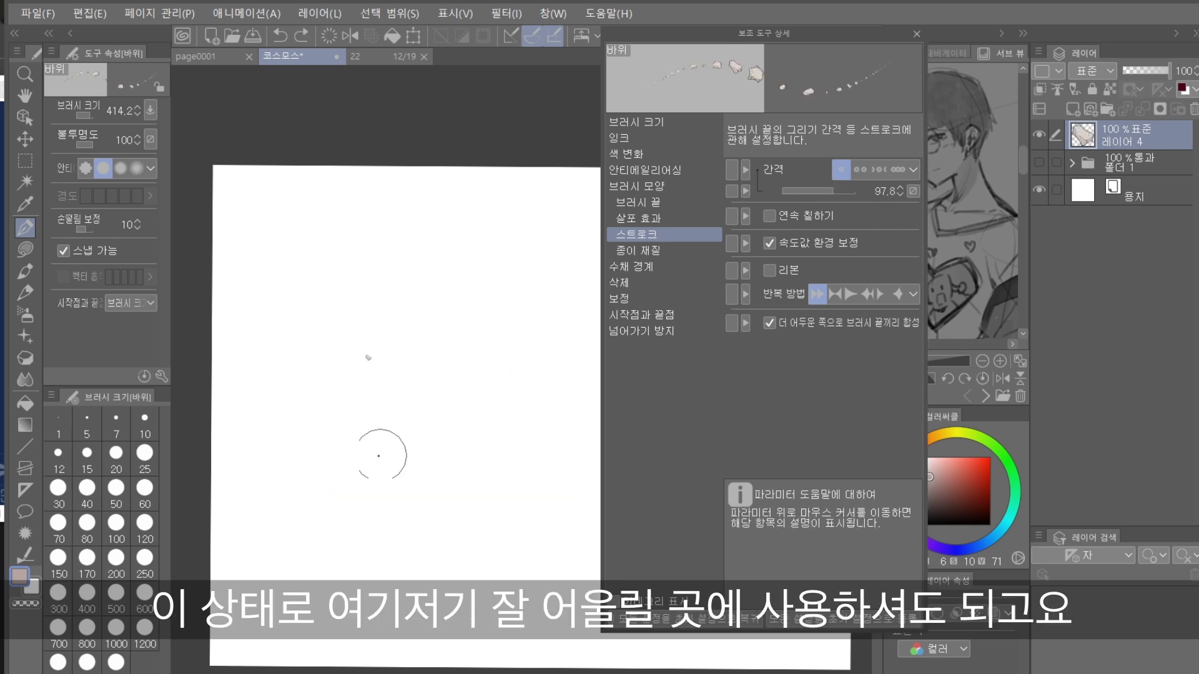
{"action": "key", "text": "ctrl+z"}
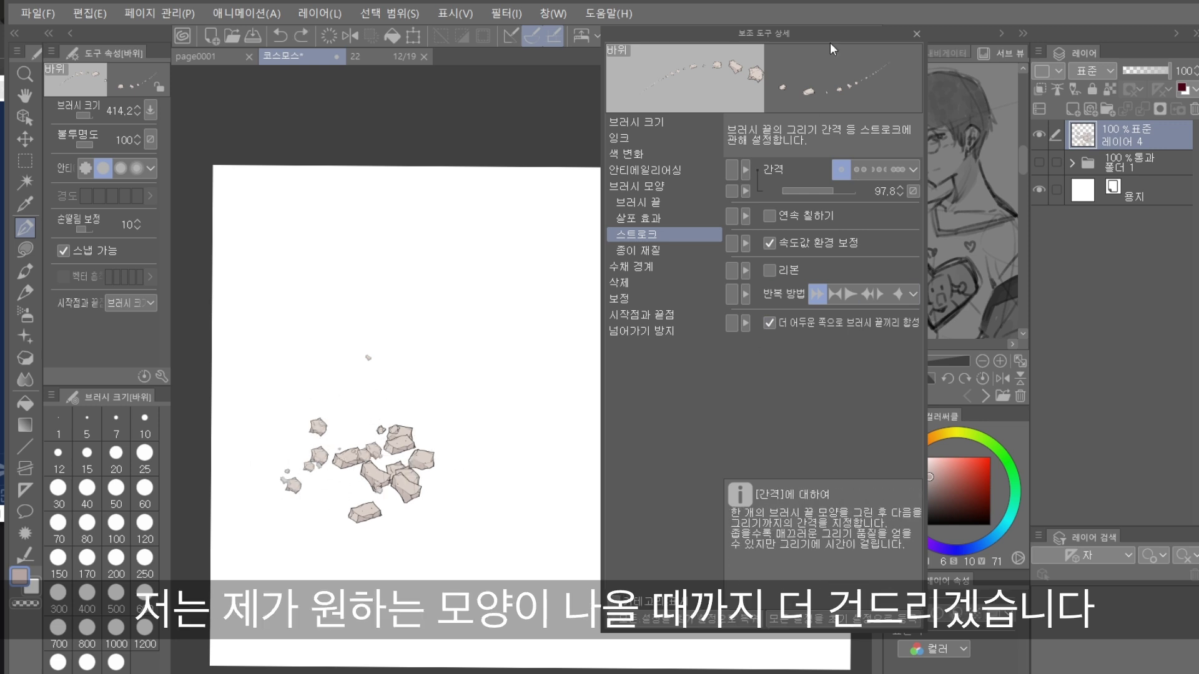
Set the minimum value of the brush size's pen pressure to 50 and test it with a curved stroke.
{"action": "left_click", "coordinate": [662, 202]}
{"action": "left_click", "coordinate": [912, 279]}
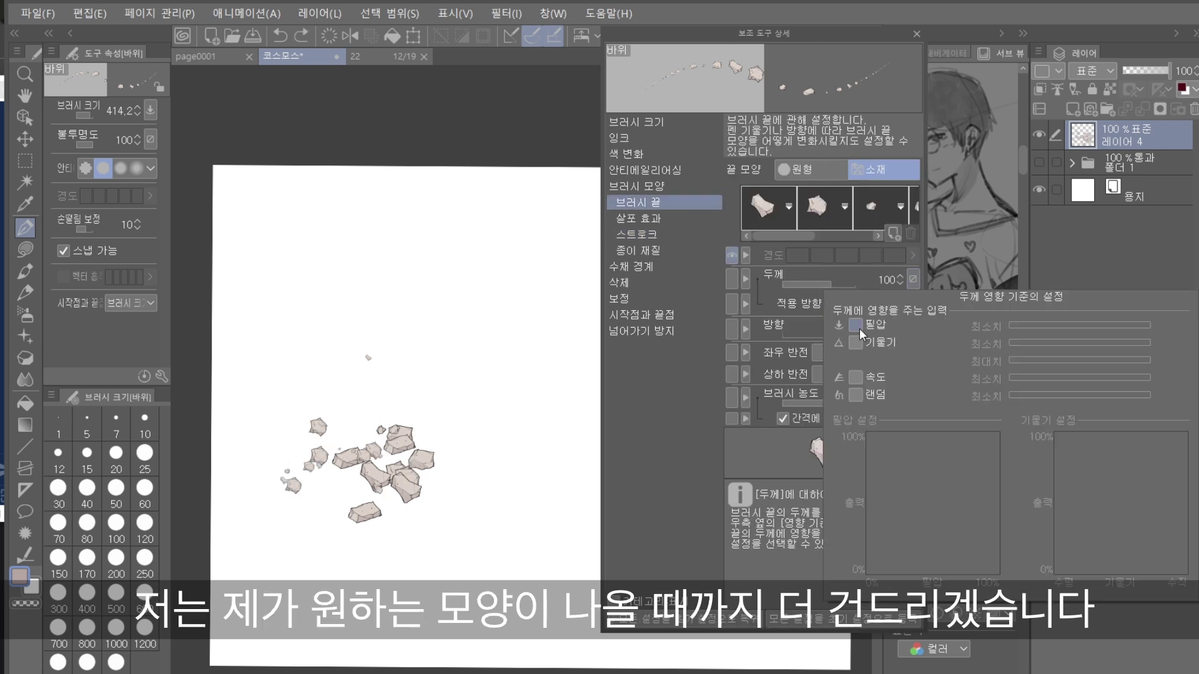
{"action": "left_click", "coordinate": [672, 121]}
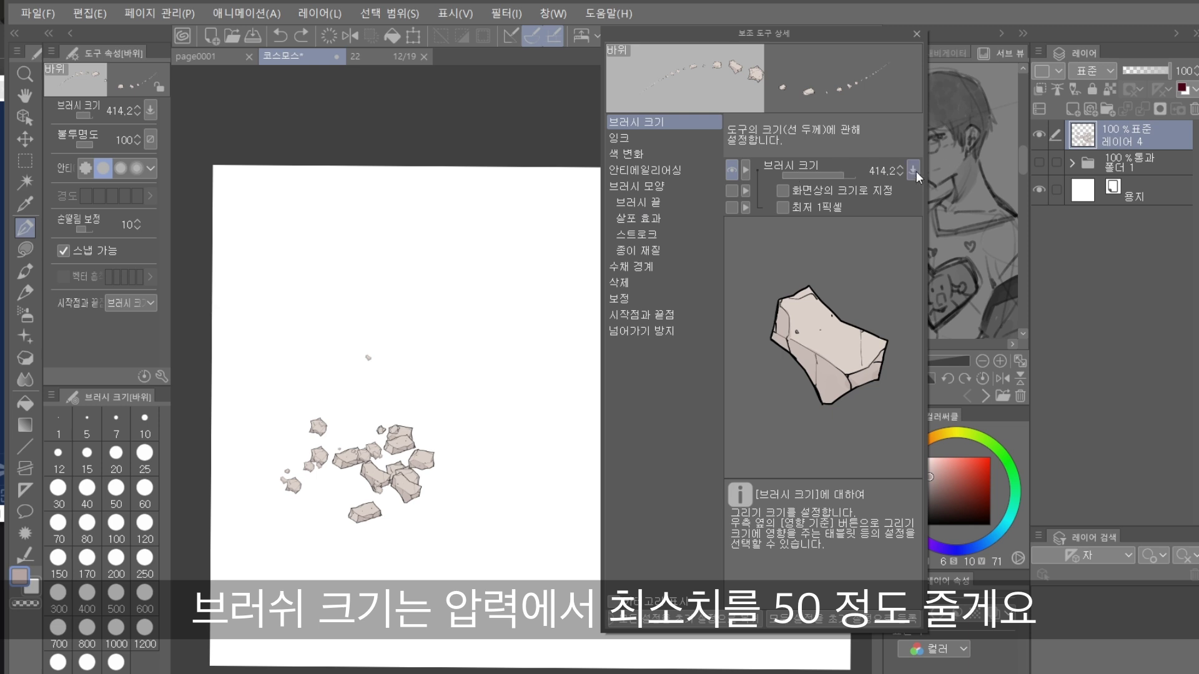
{"action": "left_click", "coordinate": [913, 170]}
{"action": "left_click_drag", "start_coordinate": [1071, 217], "coordinate": [1080, 216]}
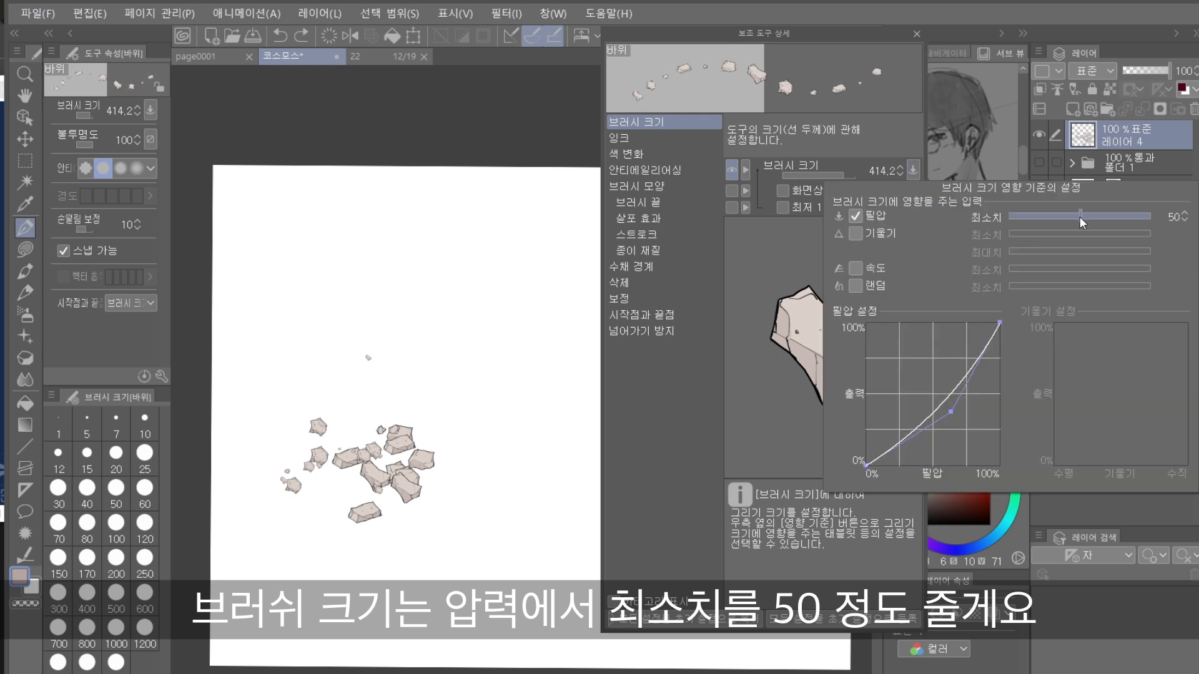
{"action": "left_click", "coordinate": [316, 304]}
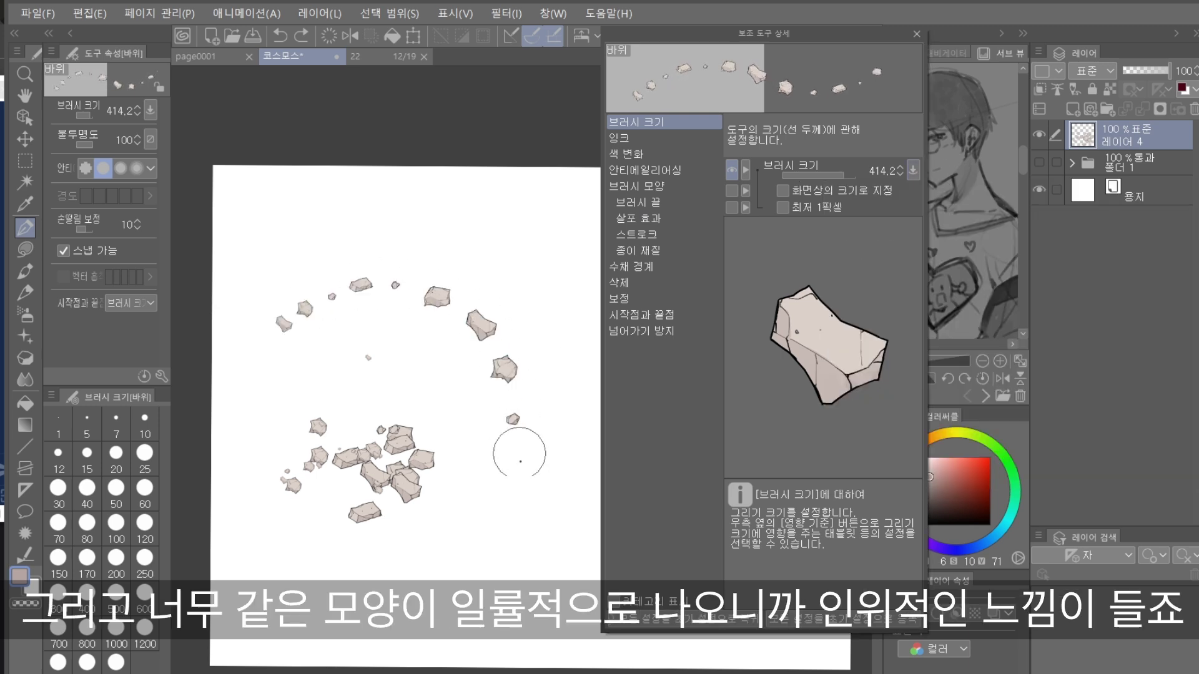
{"action": "key", "text": "ctrl+z"}
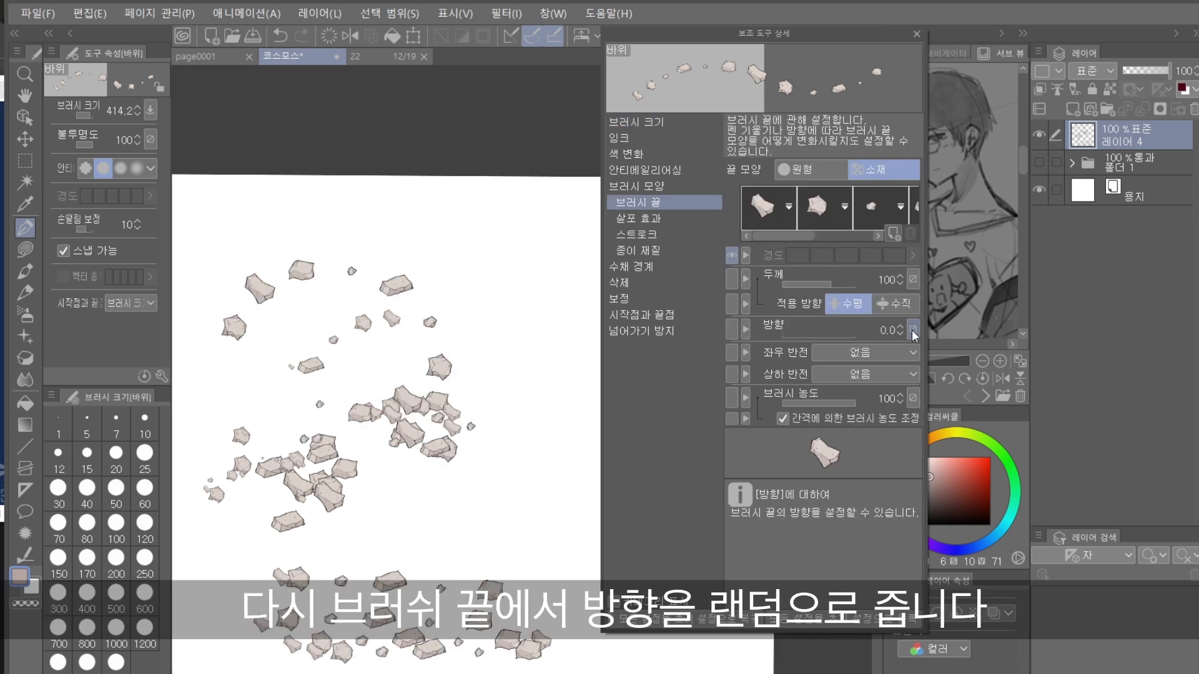
Set the brush tip's direction to random, test the scattering, and undo the test rocks.
{"action": "left_click", "coordinate": [913, 329]}
{"action": "left_click", "coordinate": [548, 556]}
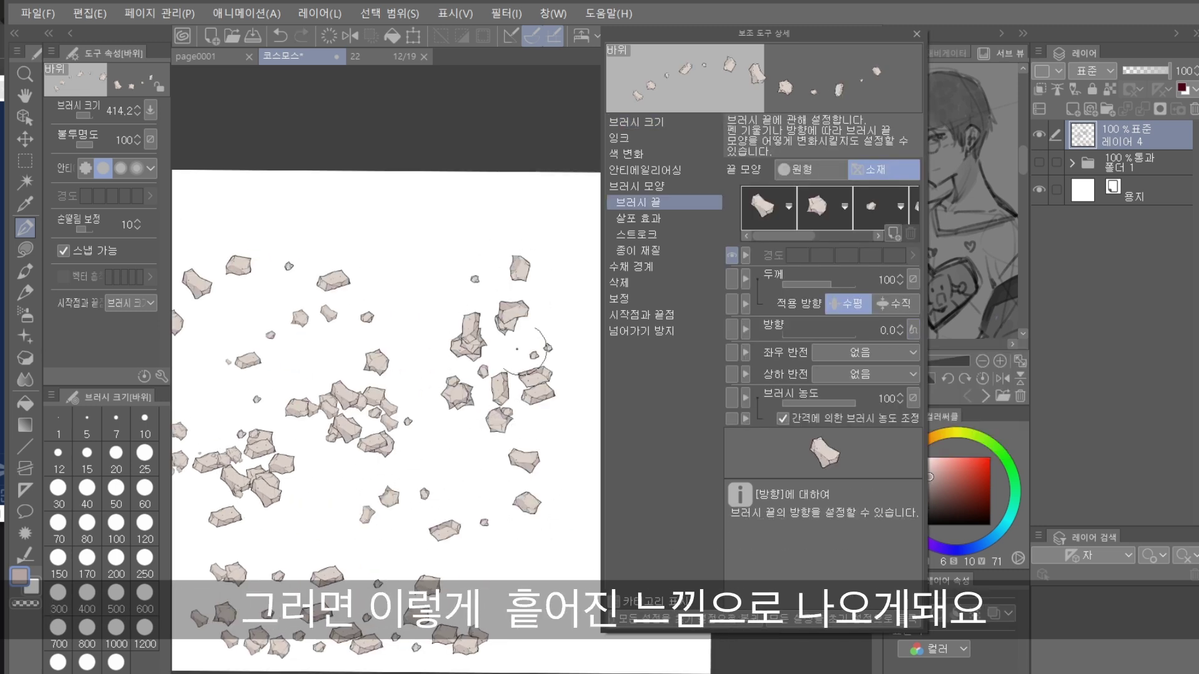
{"action": "key", "text": "ctrl+z"}
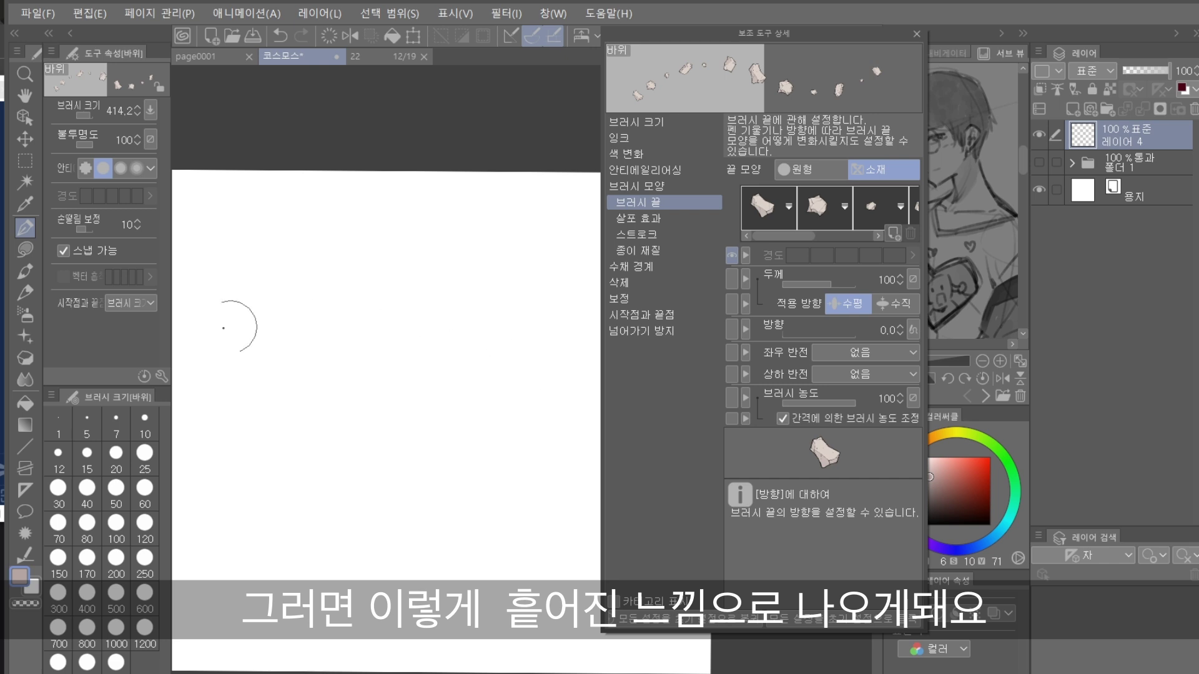
Set the stroke's repeat method to random (랜덤) and test the mixed rock order on the canvas.
{"action": "left_click", "coordinate": [913, 295]}
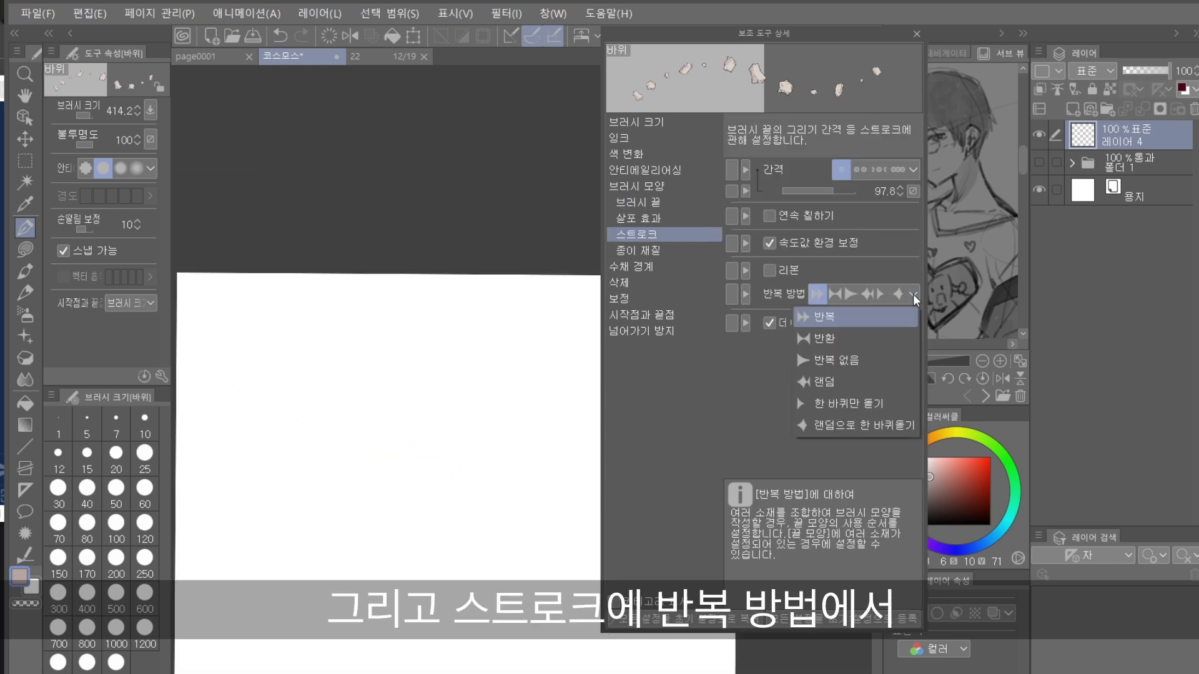
{"action": "left_click", "coordinate": [877, 382]}
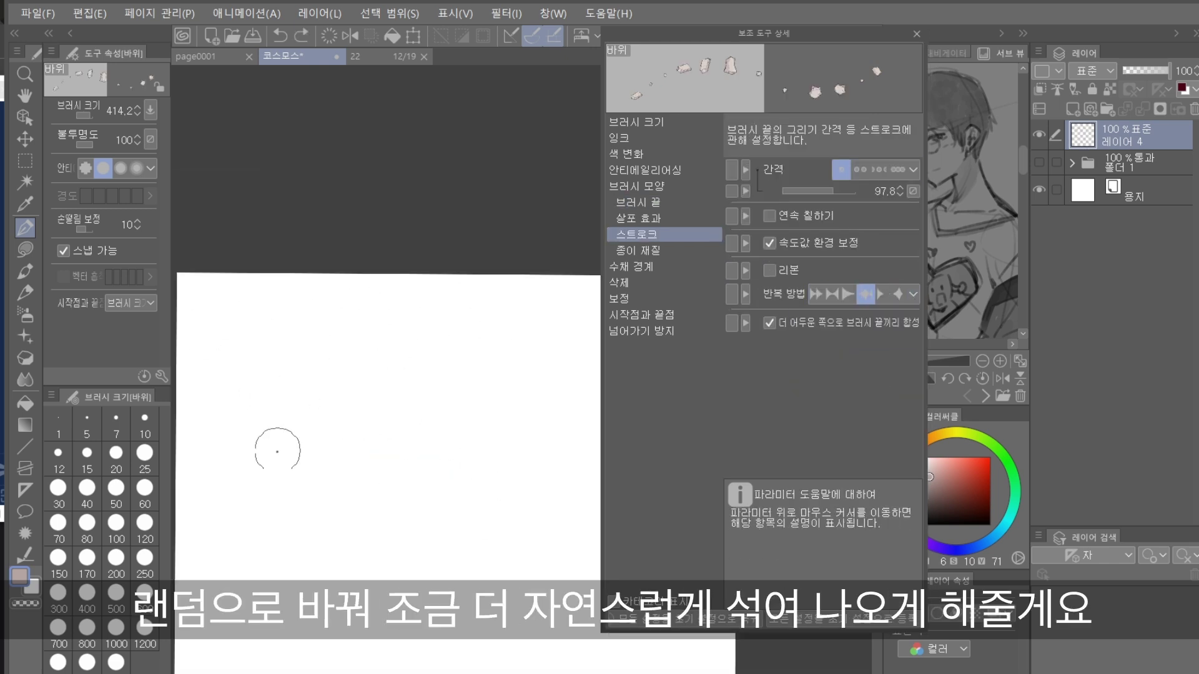
{"action": "key", "text": "ctrl+z"}
{"action": "mouse_move", "coordinate": [338, 499]}
{"action": "left_mouse_down"}
{"action": "mouse_move", "coordinate": [442, 428]}
{"action": "mouse_move", "coordinate": [537, 500]}
{"action": "left_mouse_up"}
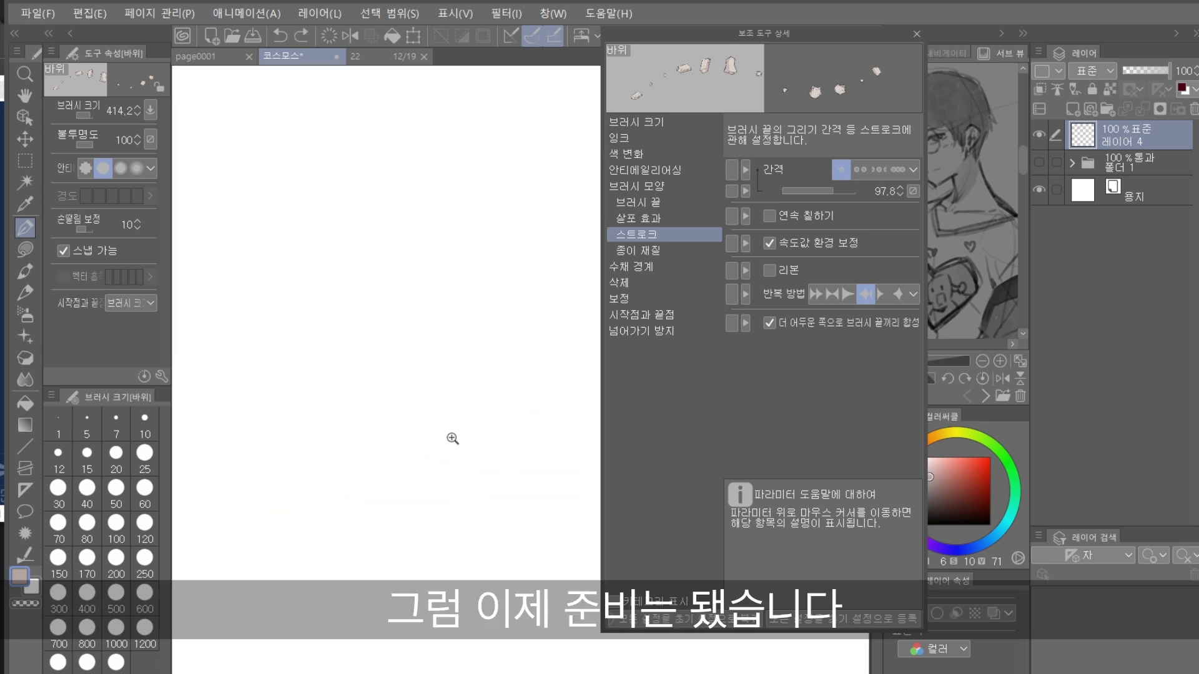
Scatter rocks over the canvas with the 바위 brush and smear some of them with the 손끝 2 tool for motion blur.
{"action": "scroll", "coordinate": [452, 439], "scroll_direction": "down", "scroll_amount": 2}
{"action": "mouse_move", "coordinate": [417, 414]}
{"action": "left_mouse_down"}
{"action": "mouse_move", "coordinate": [369, 424]}
{"action": "mouse_move", "coordinate": [399, 333]}
{"action": "mouse_move", "coordinate": [491, 259]}
{"action": "mouse_move", "coordinate": [361, 289]}
{"action": "mouse_move", "coordinate": [366, 499]}
{"action": "left_mouse_up"}
{"action": "mouse_move", "coordinate": [275, 356]}
{"action": "left_mouse_down"}
{"action": "mouse_move", "coordinate": [536, 201]}
{"action": "mouse_move", "coordinate": [571, 320]}
{"action": "left_mouse_up"}
{"action": "key", "text": "j"}
{"action": "mouse_move", "coordinate": [350, 311]}
{"action": "left_mouse_down"}
{"action": "mouse_move", "coordinate": [321, 327]}
{"action": "mouse_move", "coordinate": [329, 415]}
{"action": "mouse_move", "coordinate": [405, 552]}
{"action": "left_mouse_up"}
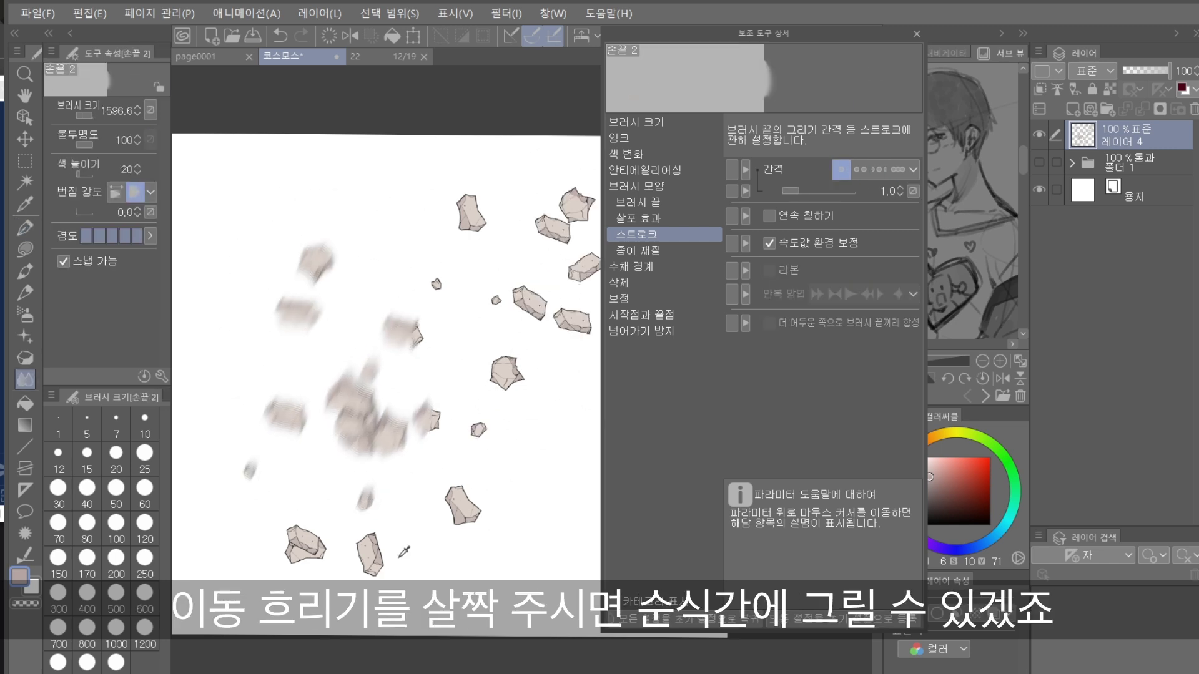
{"action": "left_click_drag", "start_coordinate": [474, 508], "coordinate": [338, 561]}
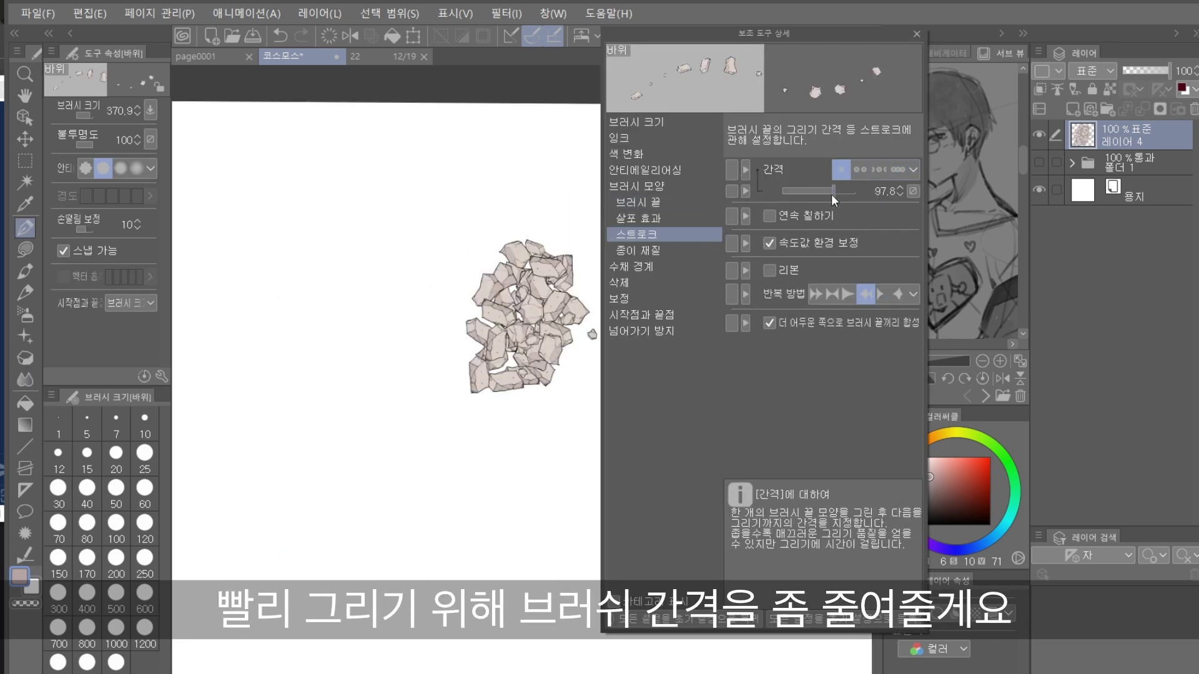
Reduce the rock brush's stroke gap to 23.8 and rough out the golem's body with densely packed rocks.
{"action": "left_click_drag", "start_coordinate": [832, 196], "coordinate": [823, 197]}
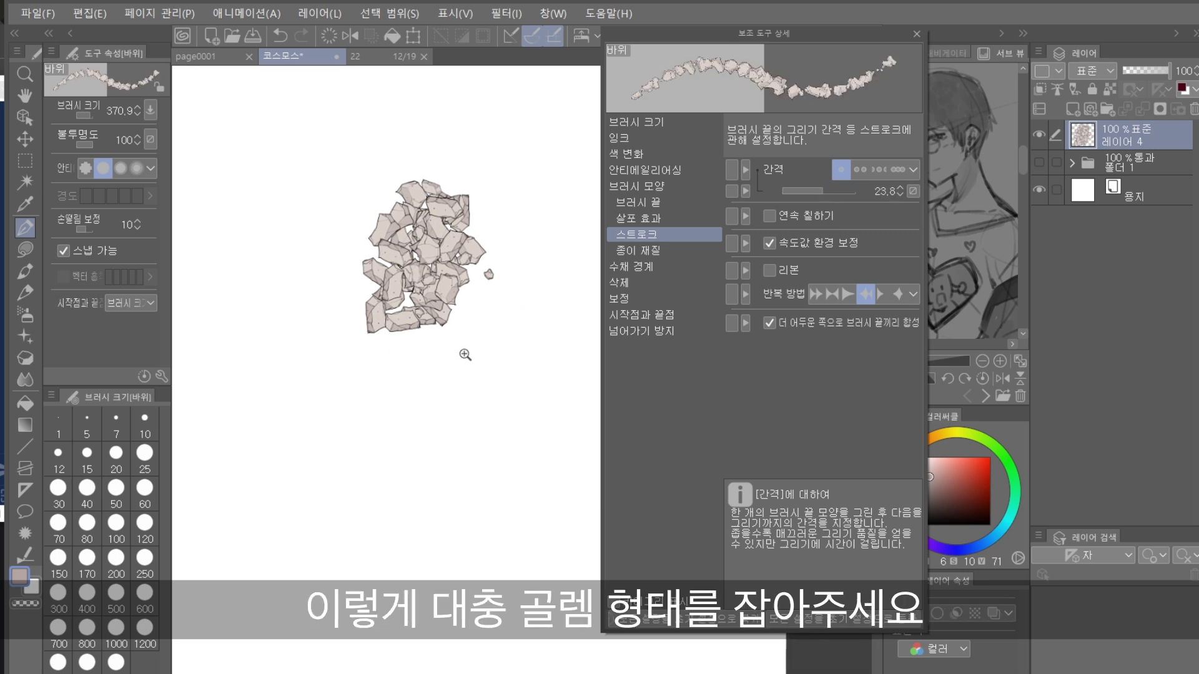
{"action": "scroll", "coordinate": [465, 355], "scroll_direction": "down", "scroll_amount": 2}
{"action": "mouse_move", "coordinate": [459, 337]}
{"action": "left_mouse_down"}
{"action": "mouse_move", "coordinate": [377, 399]}
{"action": "mouse_move", "coordinate": [481, 394]}
{"action": "left_mouse_up"}
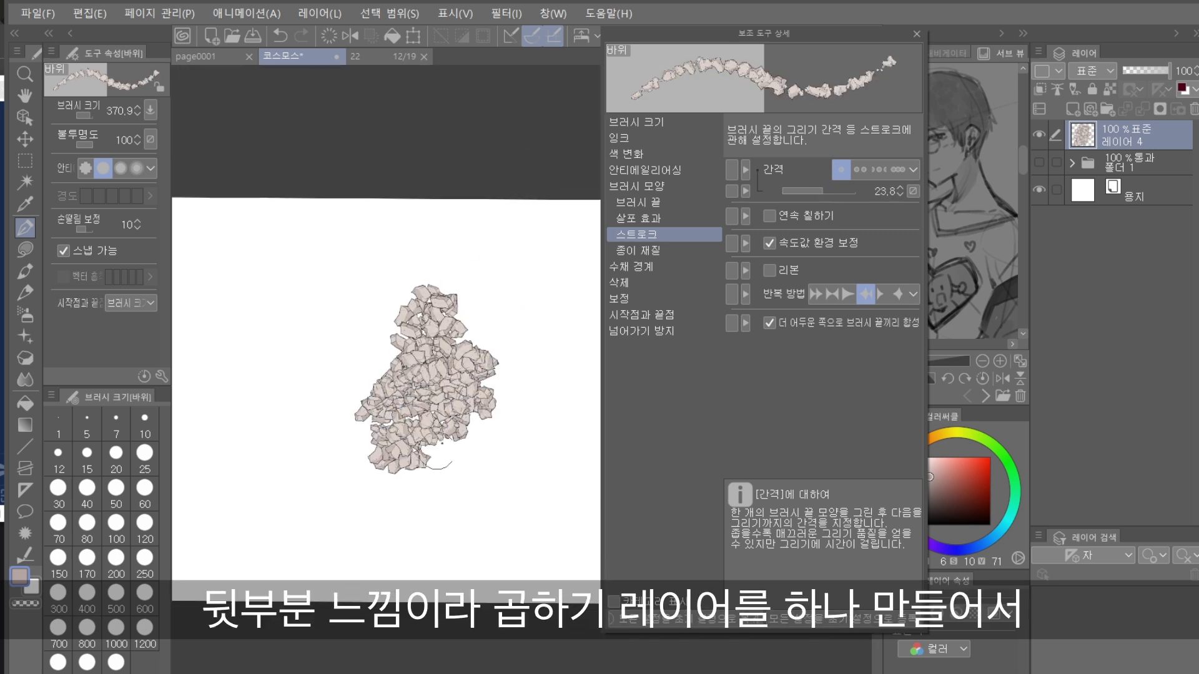
{"action": "key", "text": "ctrl+z"}
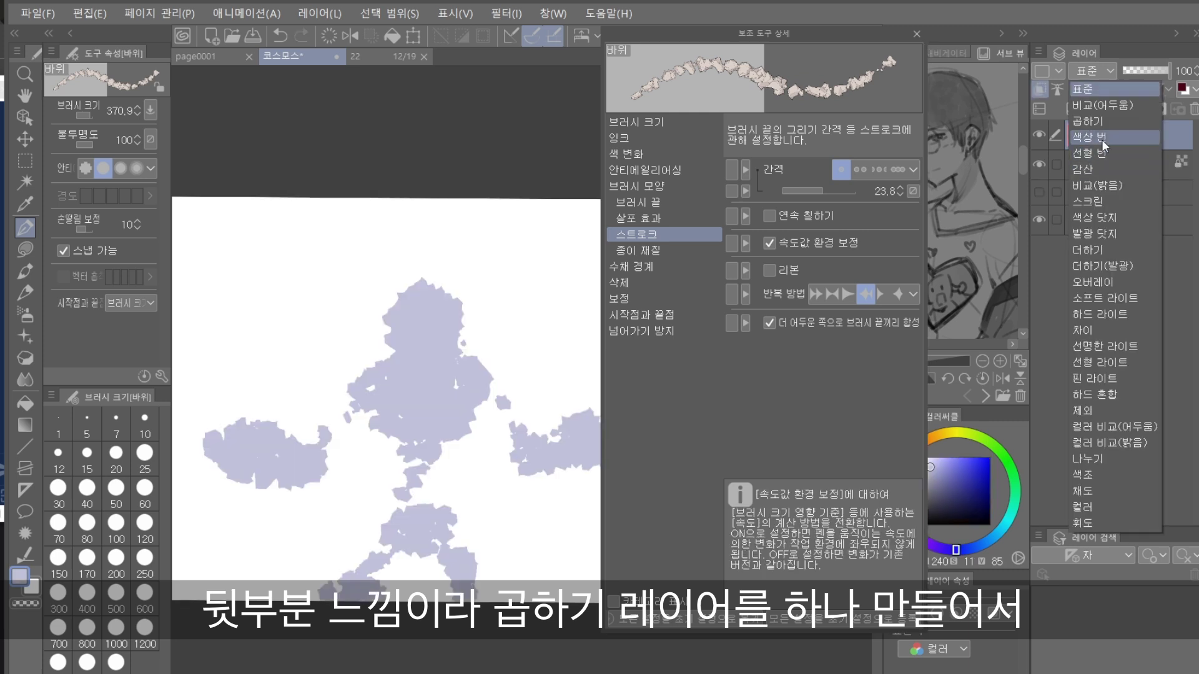
Set the lavender layer over the golem to multiply (곱하기) and widen the rock brush's stroke gap for the front rocks.
{"action": "left_click", "coordinate": [1099, 120]}
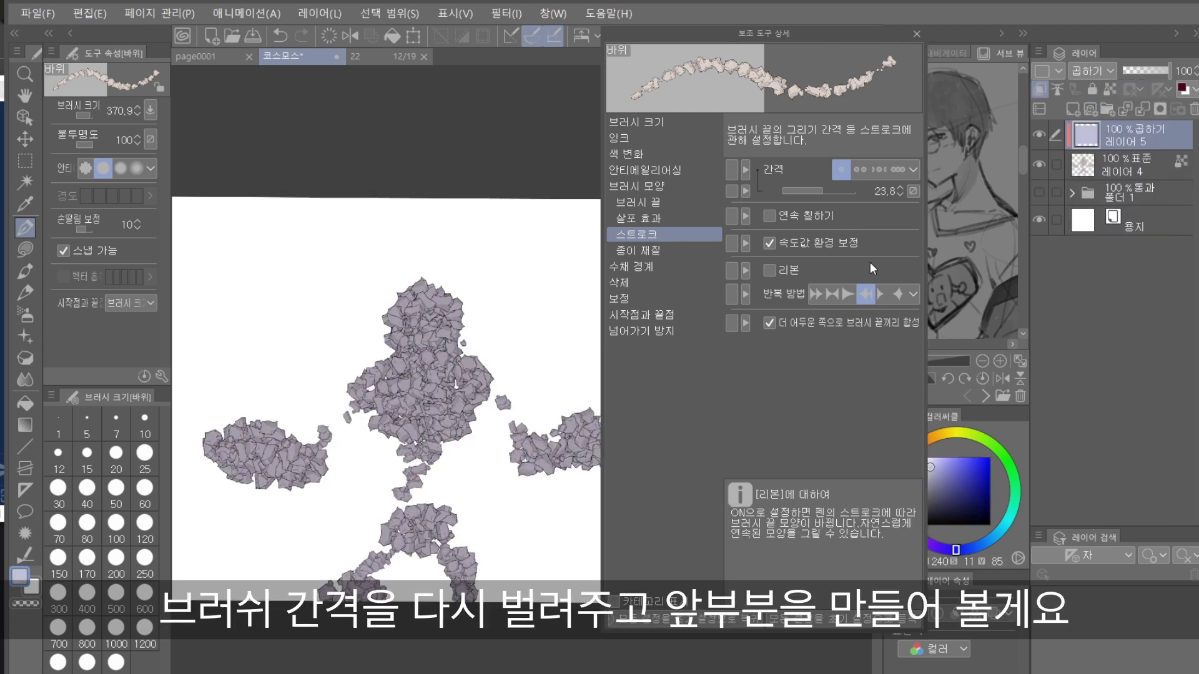
{"action": "left_click_drag", "start_coordinate": [823, 191], "coordinate": [830, 189]}
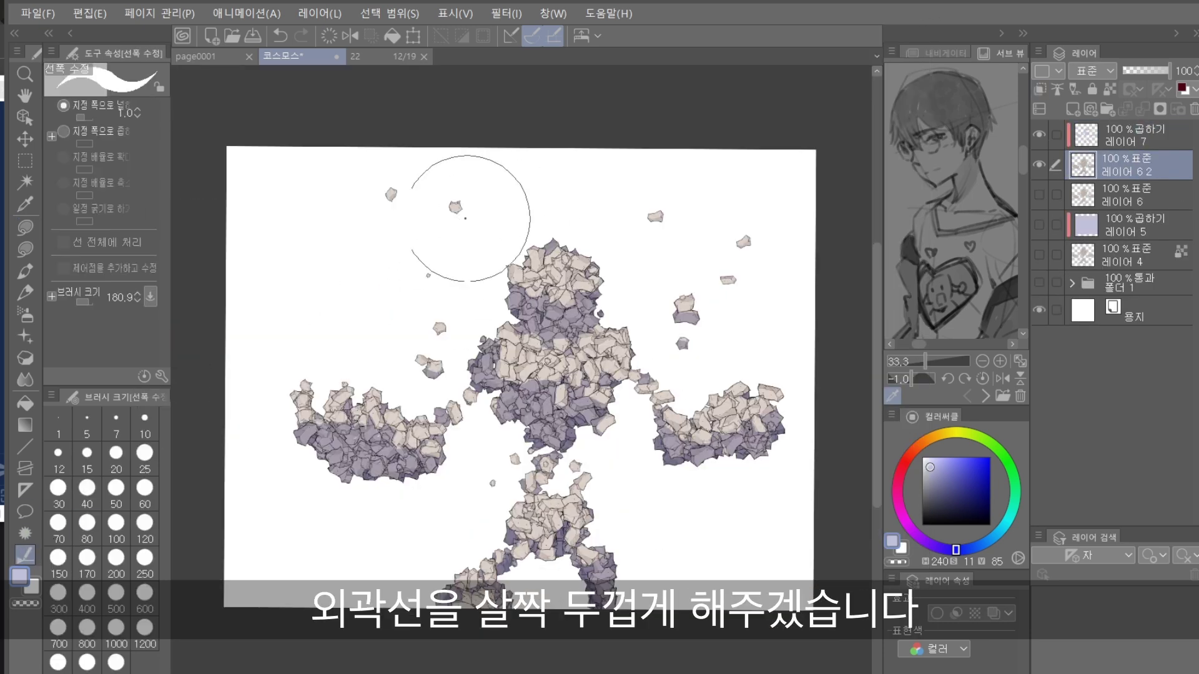
Thicken the outlines of the golem's rocks with the line width correction tool.
{"action": "mouse_move", "coordinate": [468, 222]}
{"action": "left_mouse_down"}
{"action": "mouse_move", "coordinate": [728, 166]}
{"action": "mouse_move", "coordinate": [815, 468]}
{"action": "mouse_move", "coordinate": [804, 451]}
{"action": "left_mouse_up"}
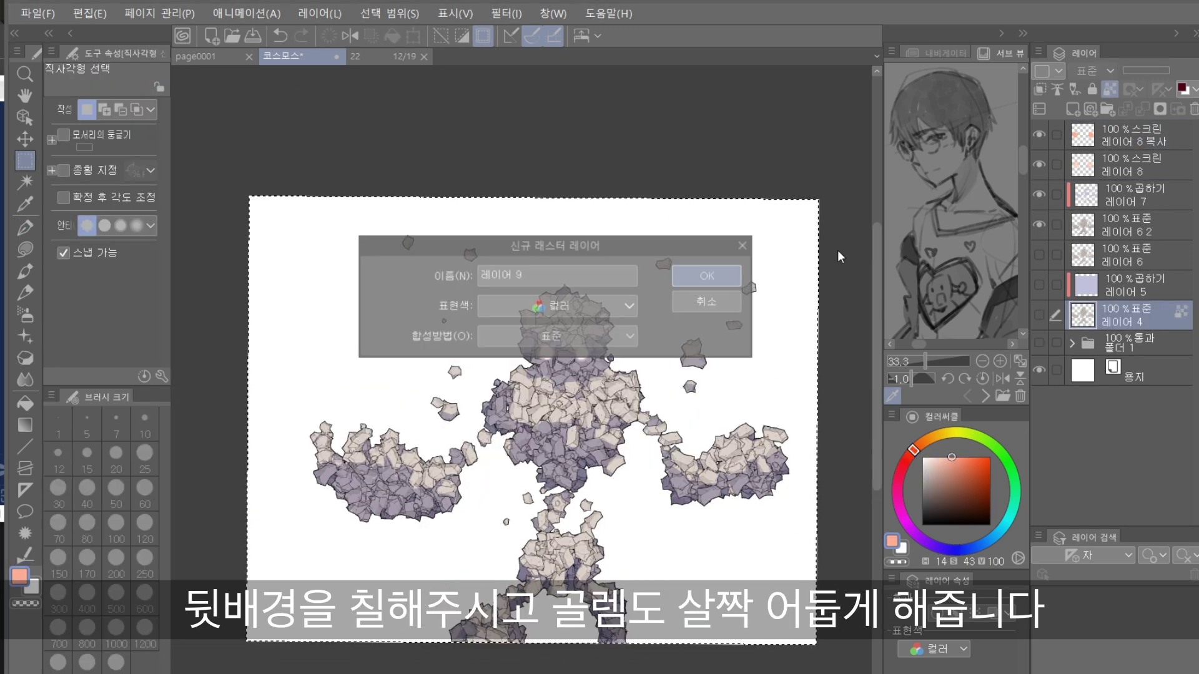
Add raster layer 레이어 9 beneath the golem layers and fill it with a vertical blue gradient as the background.
{"action": "key", "text": "Return"}
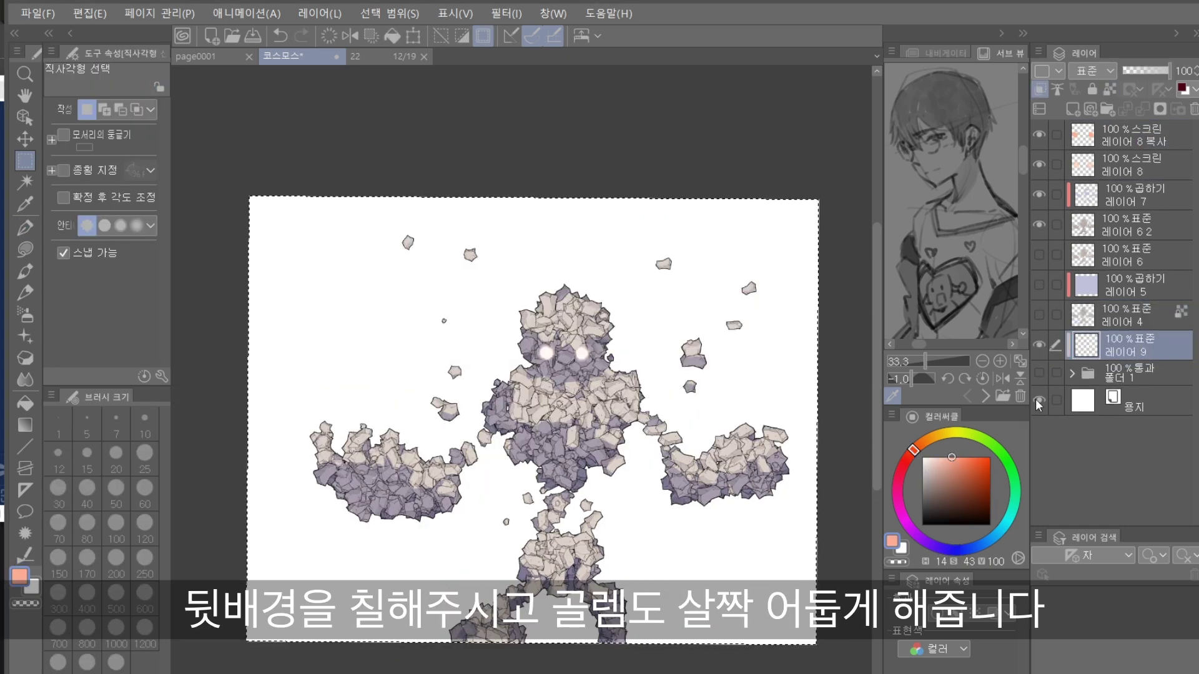
{"action": "left_click", "coordinate": [935, 502]}
{"action": "key", "text": "alt+BackSpace"}
{"action": "left_click", "coordinate": [943, 478]}
{"action": "key", "text": "g"}
{"action": "left_click_drag", "start_coordinate": [549, 188], "coordinate": [549, 599]}
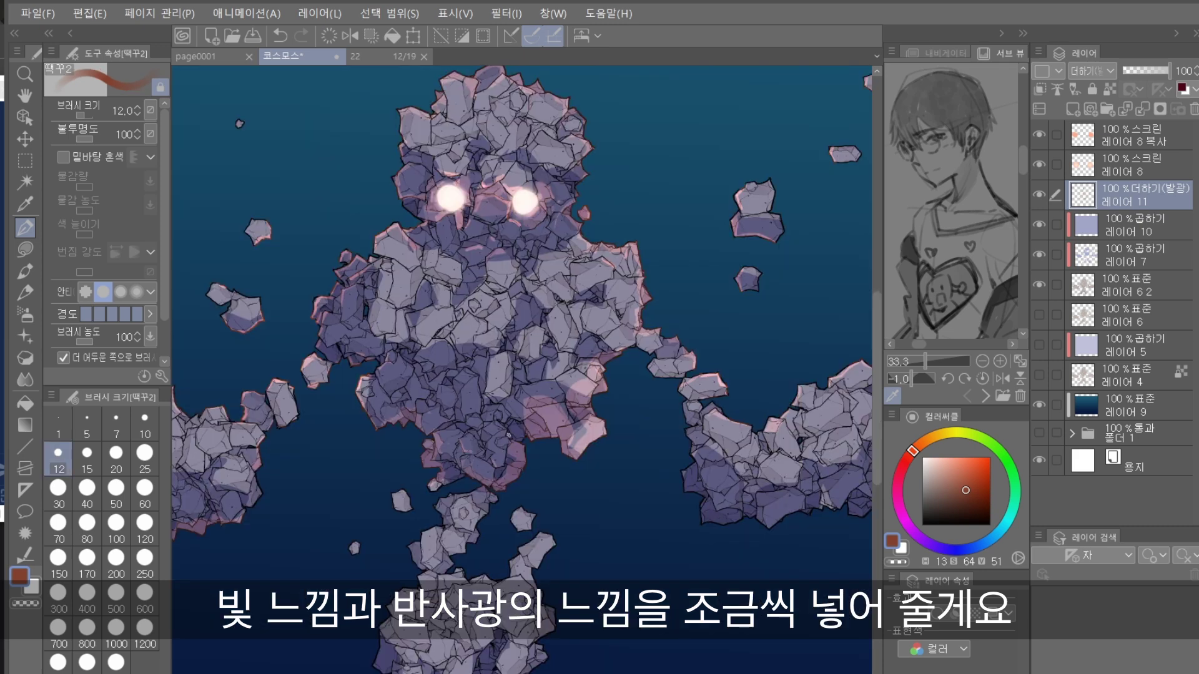
Enlarge the dark forest image behind the golem with a transform so that it covers the background.
{"action": "key", "text": "u"}
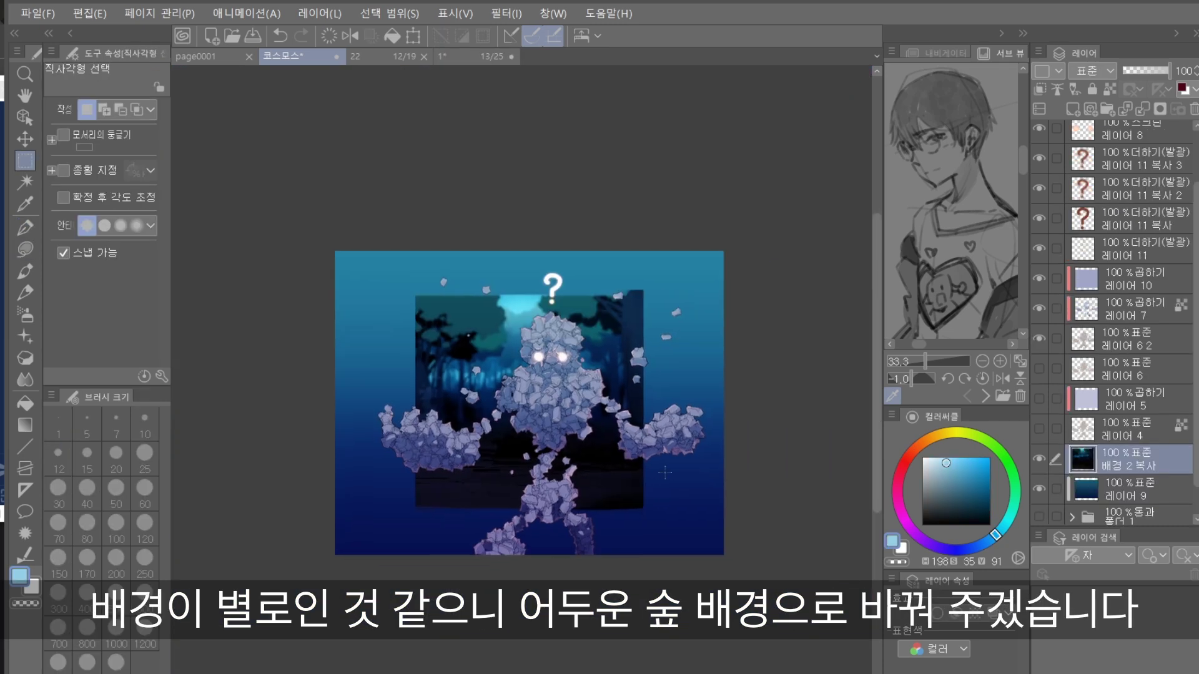
{"action": "key", "text": "ctrl+t"}
{"action": "left_click_drag", "start_coordinate": [622, 400], "coordinate": [743, 428]}
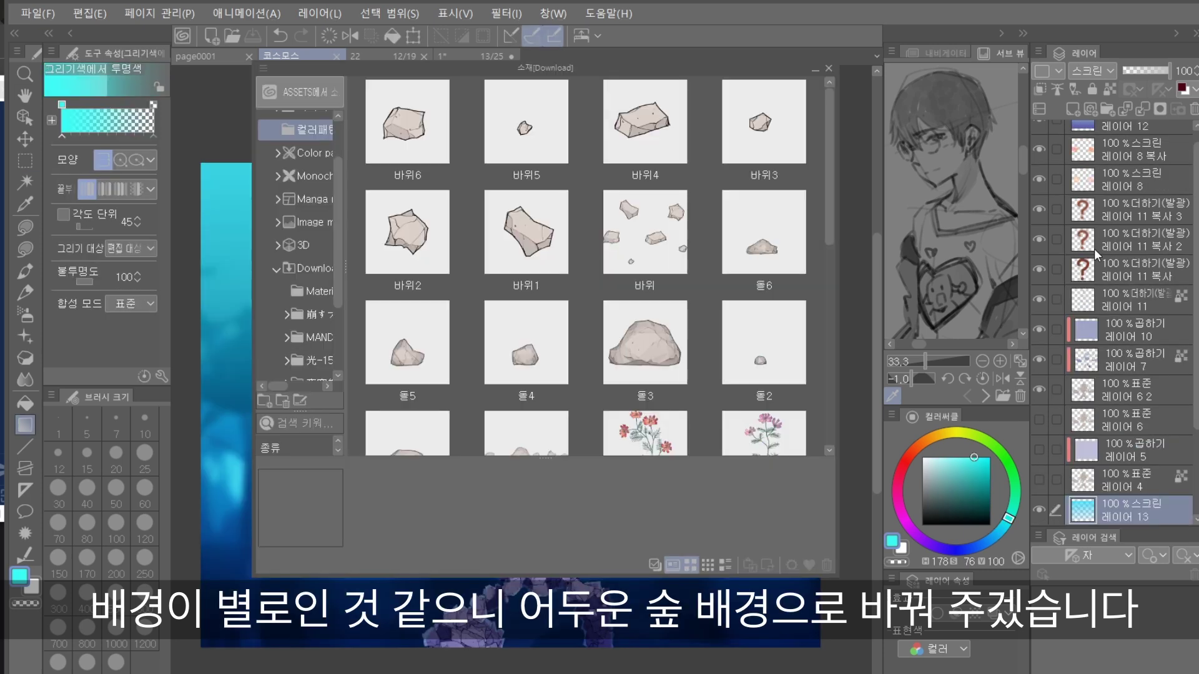
Place cosmos flowers in front of the golem and scale the flower copy behind it down to 52%.
{"action": "scroll", "coordinate": [587, 281], "scroll_direction": "down", "scroll_amount": 2}
{"action": "left_click_drag", "start_coordinate": [645, 393], "coordinate": [236, 600]}
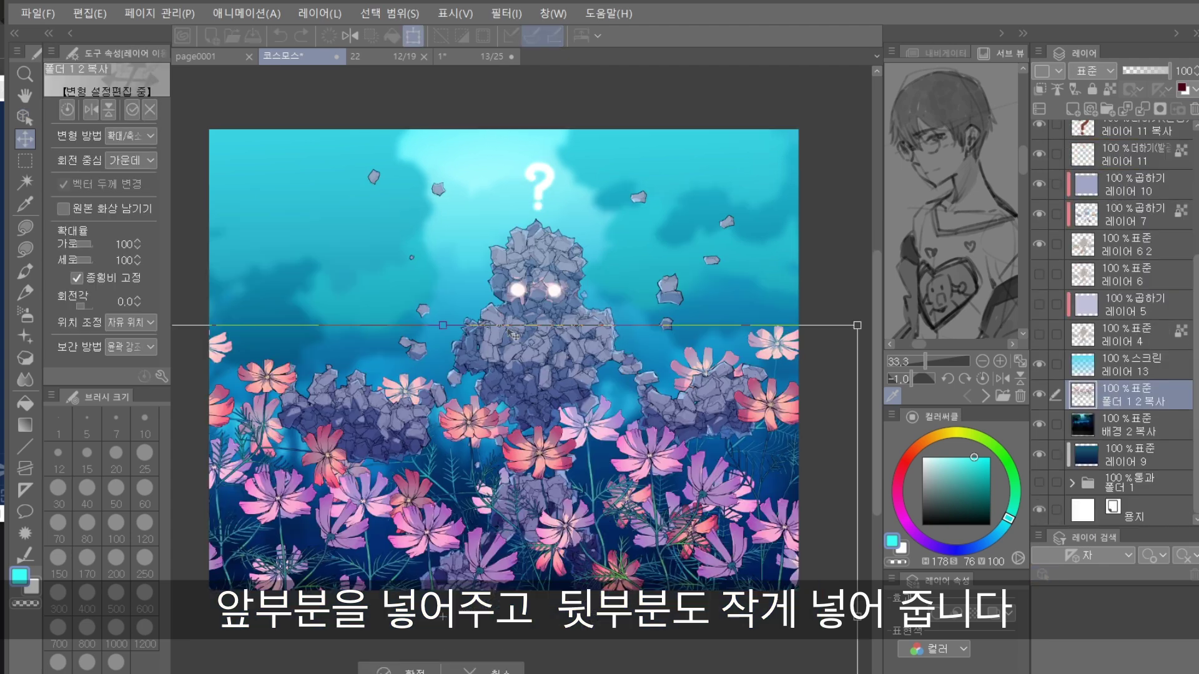
{"action": "left_click_drag", "start_coordinate": [547, 544], "coordinate": [546, 573]}
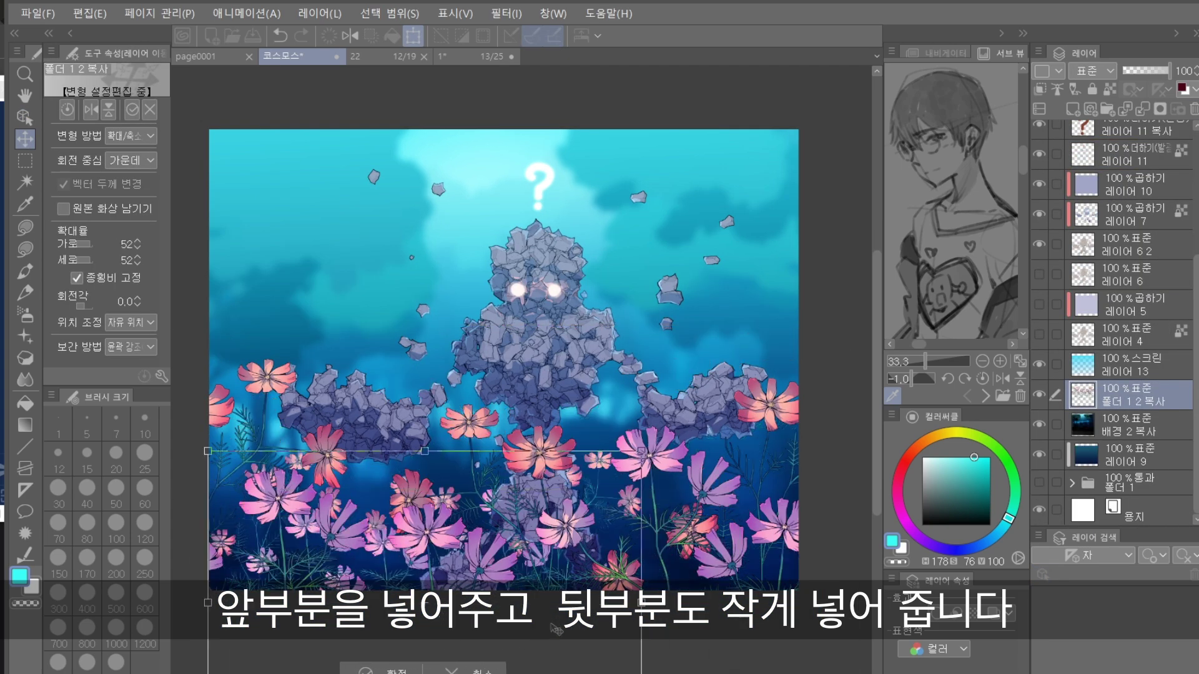